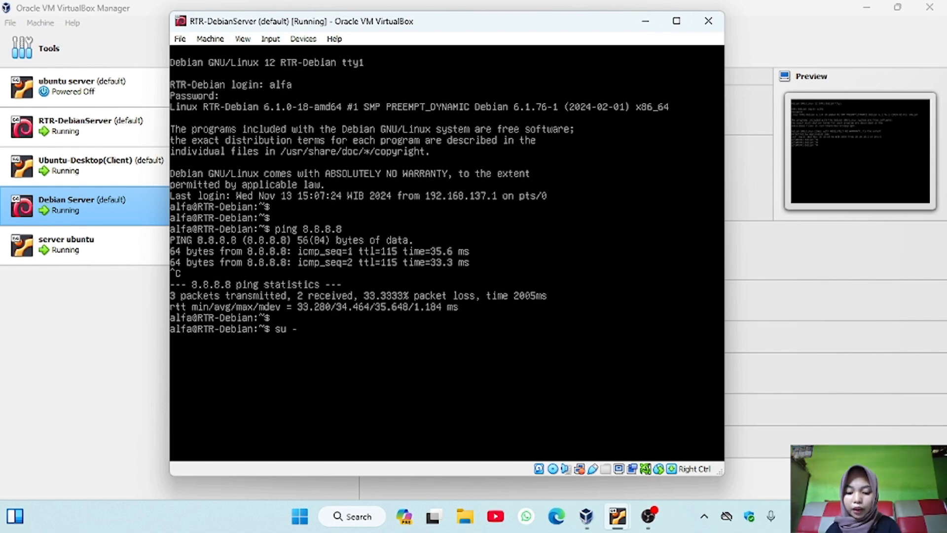
Switch to the root account with su -, entering the root password
key(Return)
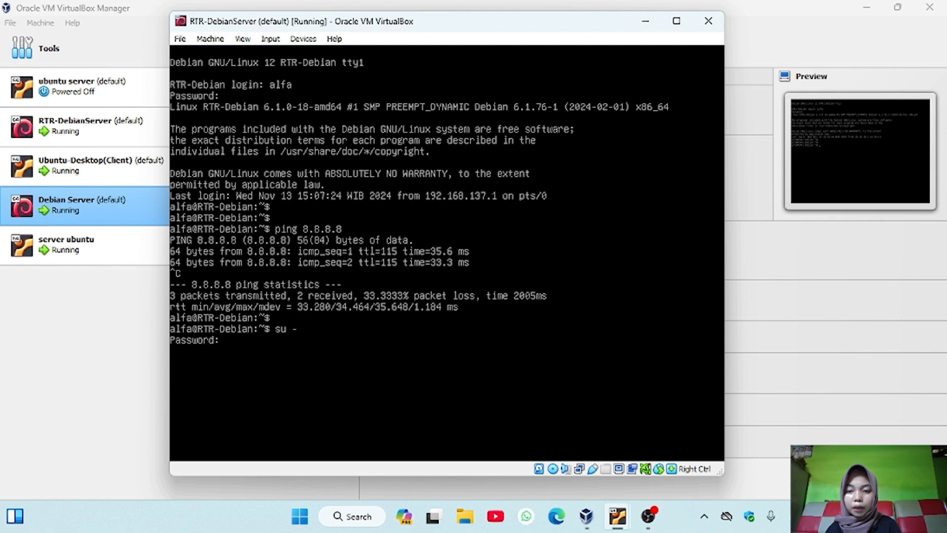
key(Return)
key(Return)
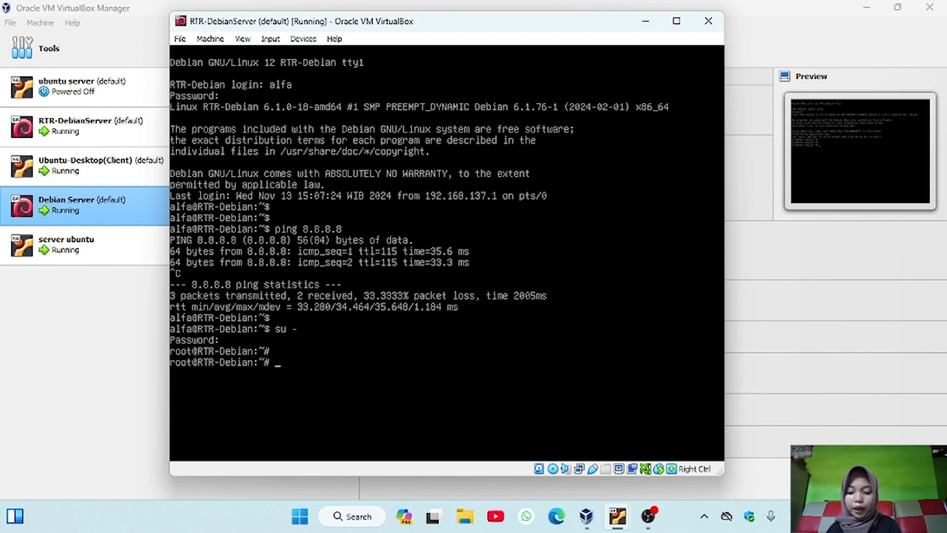
Try to install the isc-dhcp-server package with apt
text(ap)
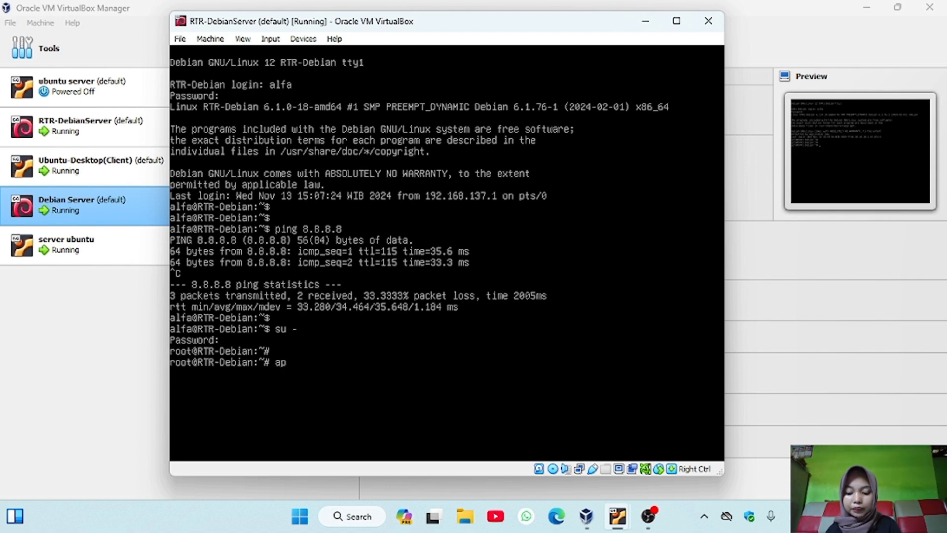
text(t )
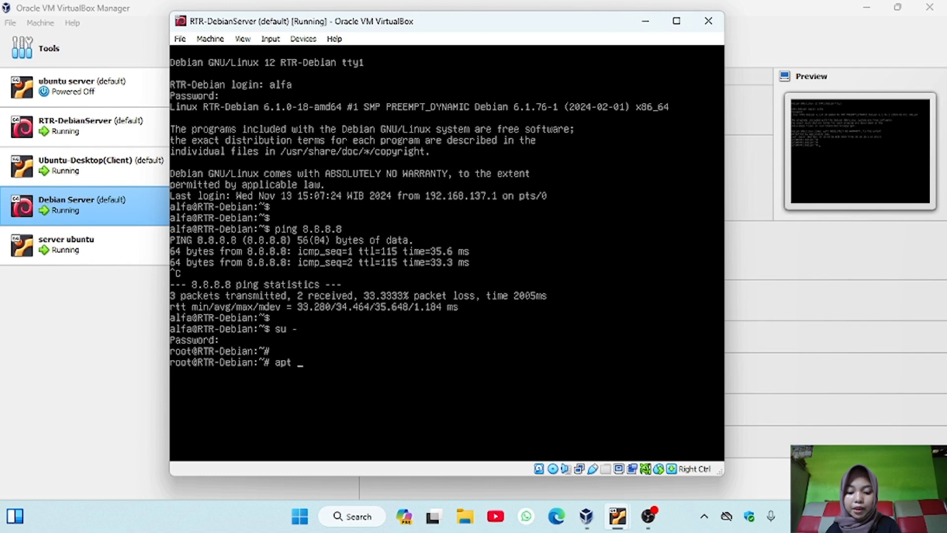
text(install isc-dhcp-server)
key(Return)
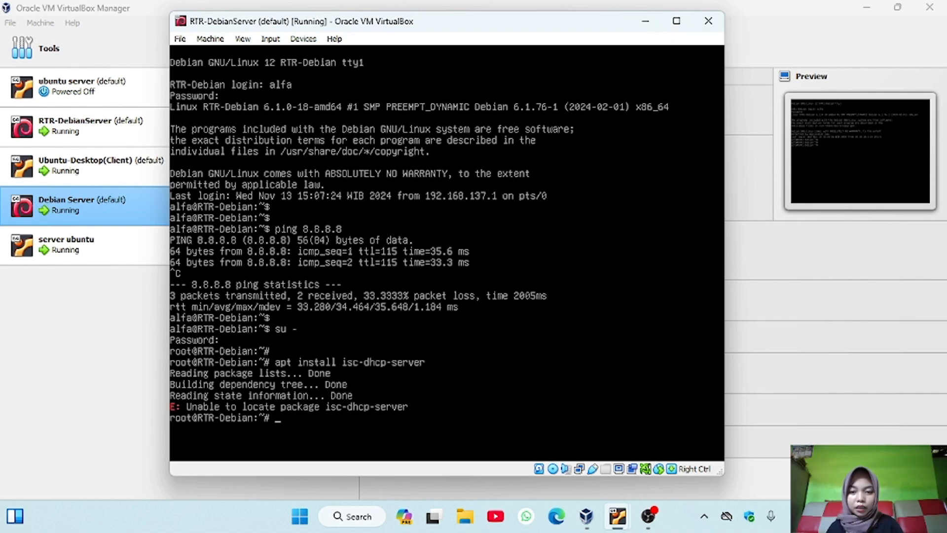
Refresh the package lists with apt update
text(apt update)
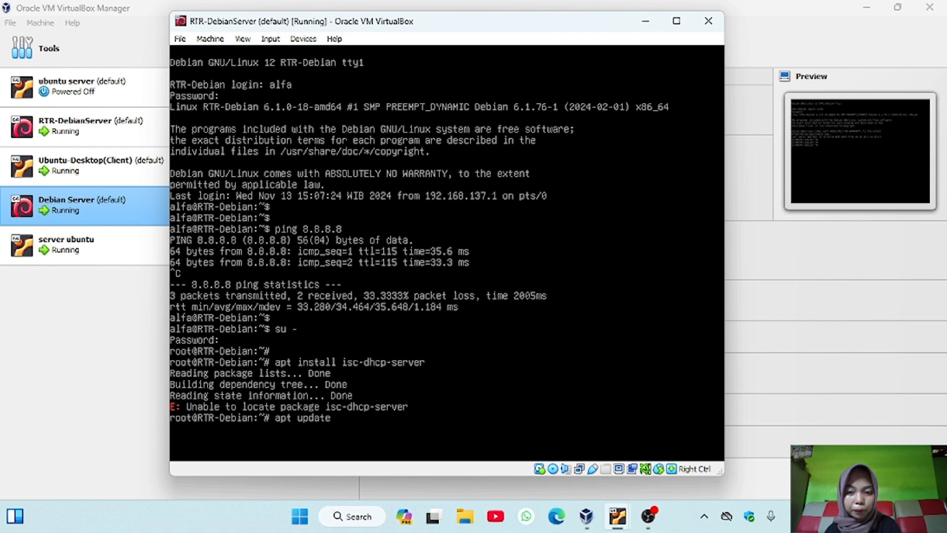
key(Return)
key(Return)
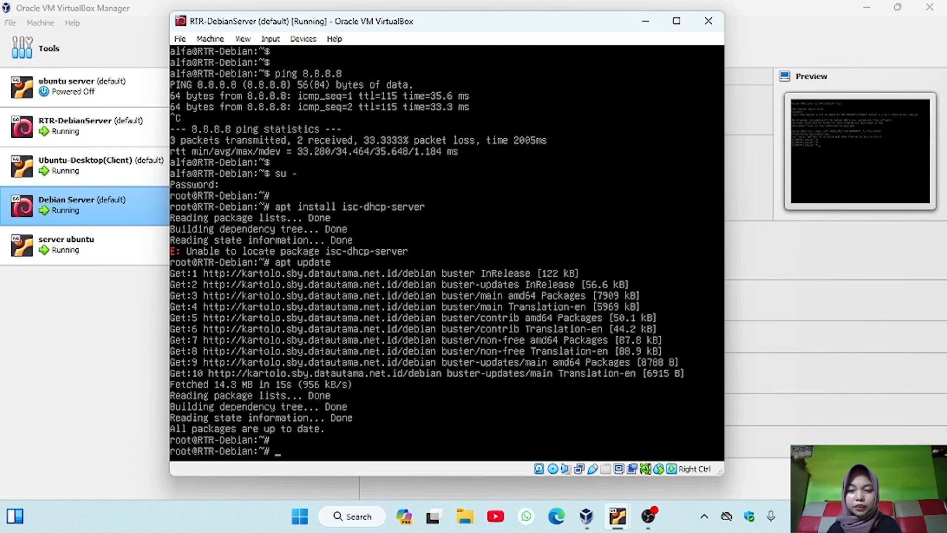
Install the isc-dhcp-server package with apt and accept the additional packages
key(Up)
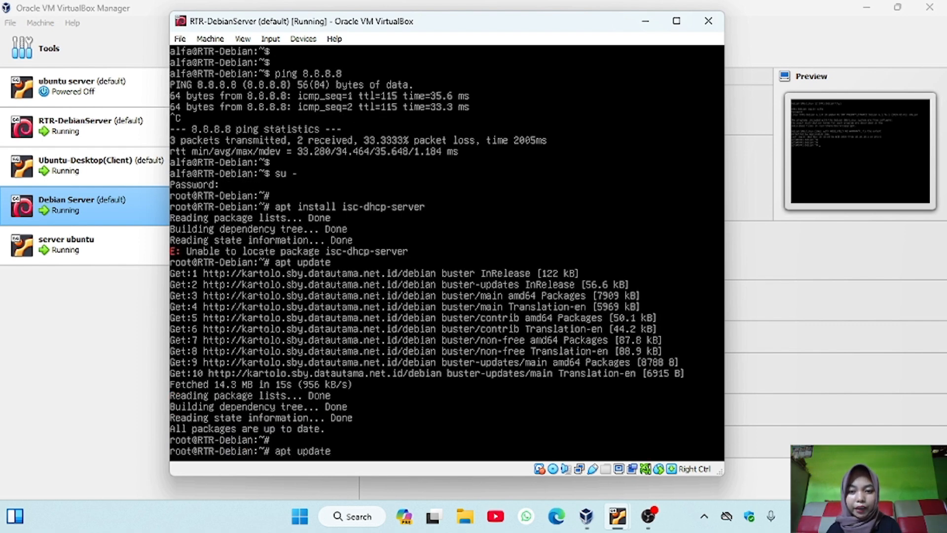
key(Up)
key(Return)
text(y)
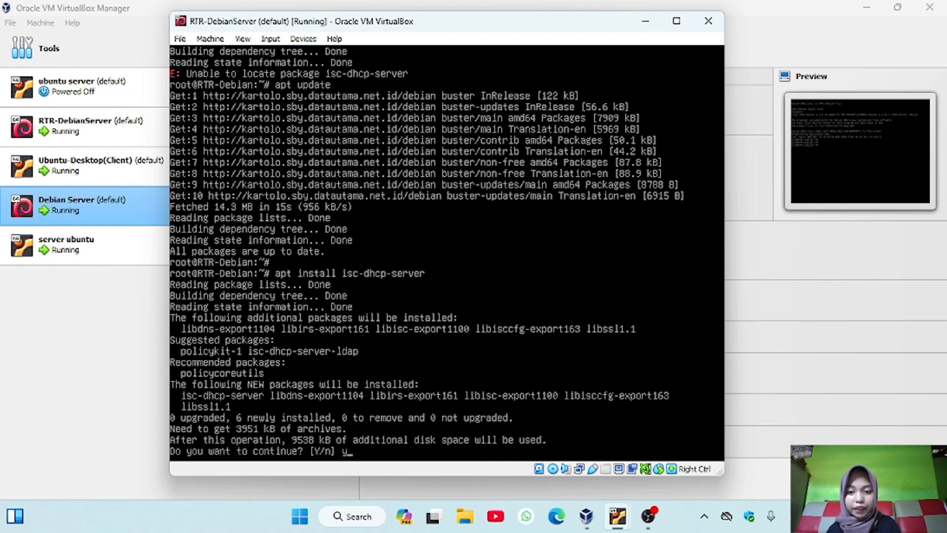
key(Return)
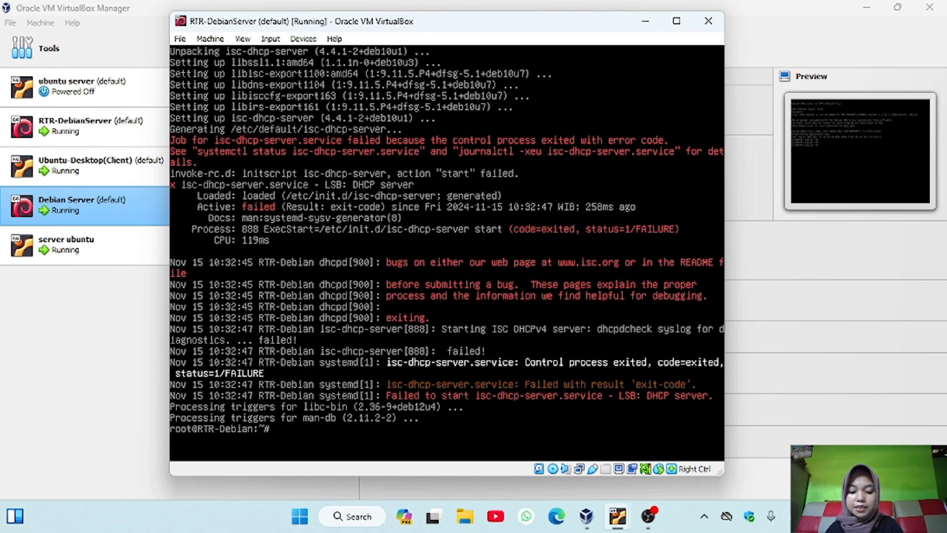
key(Return)
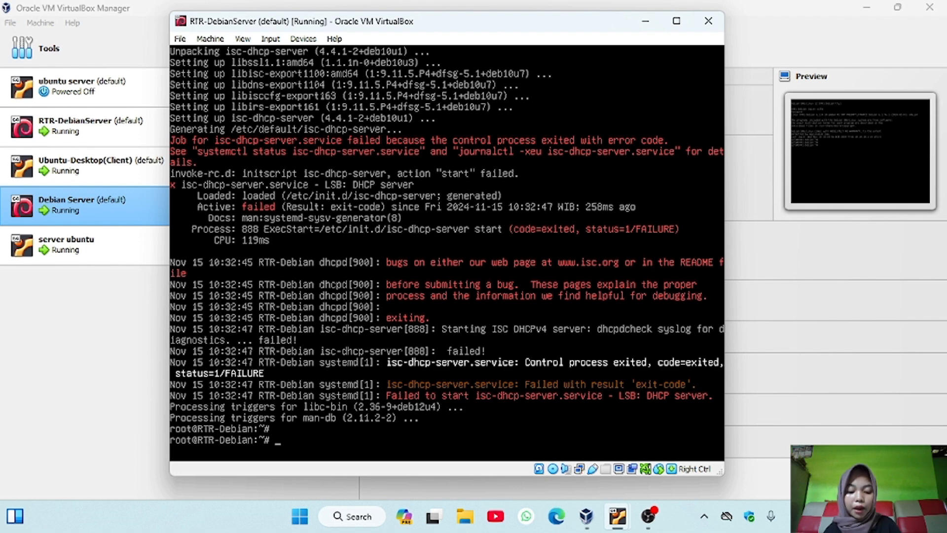
Edit /etc/default/isc-dhcp-server in nano, set INTERFACESv4 to "enp0s9", and save the file
text(nano)
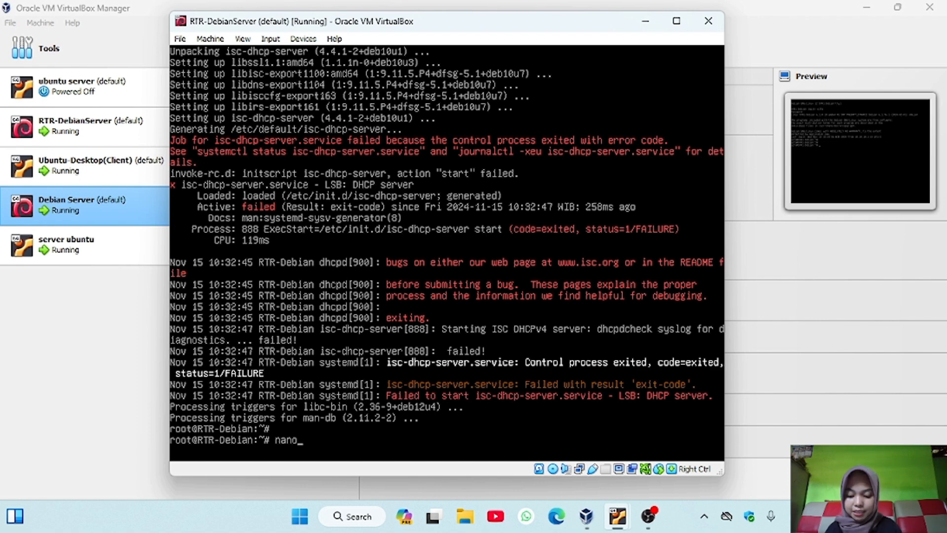
text(/etc/default/isc-dhcp-server)
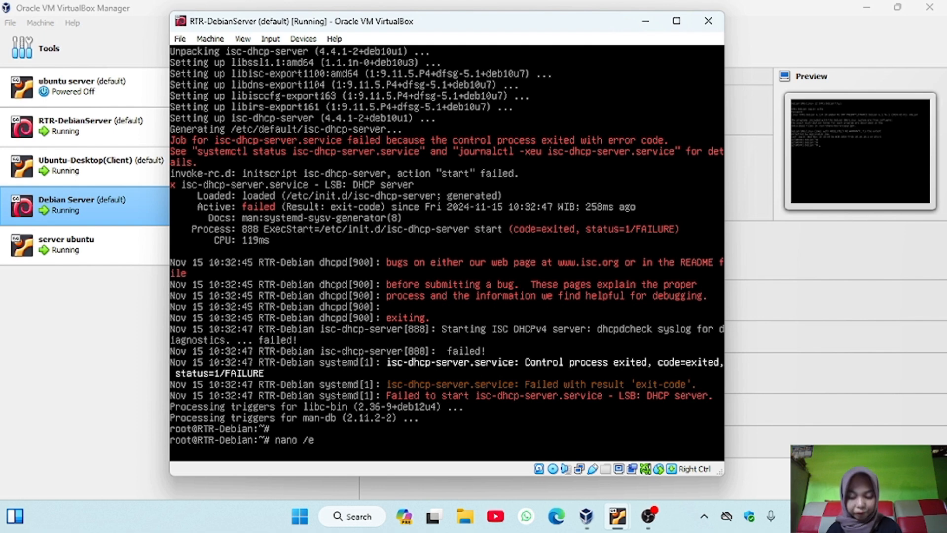
key(Return)
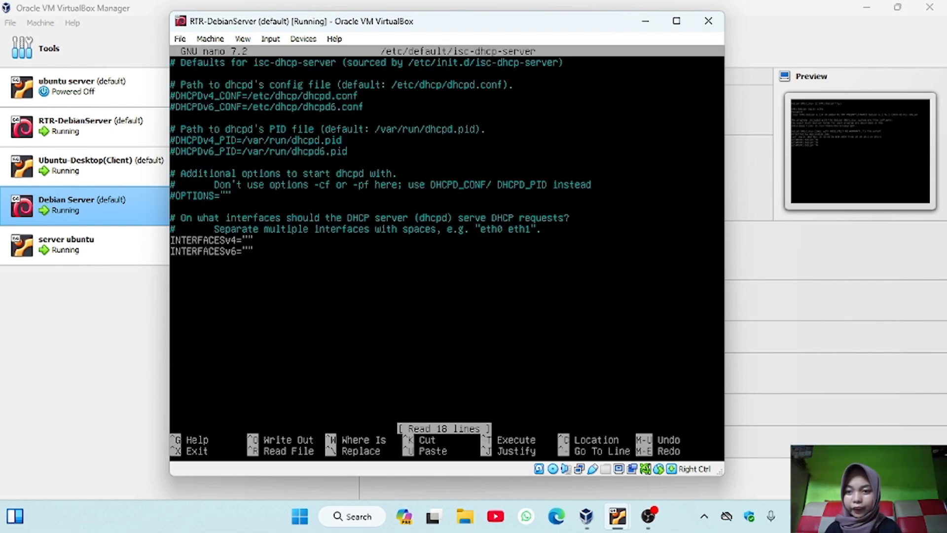
key(Right)
key(Right)
key(Right)
key(Right)
key(Right)
key(Right)
key(Right)
key(Right)
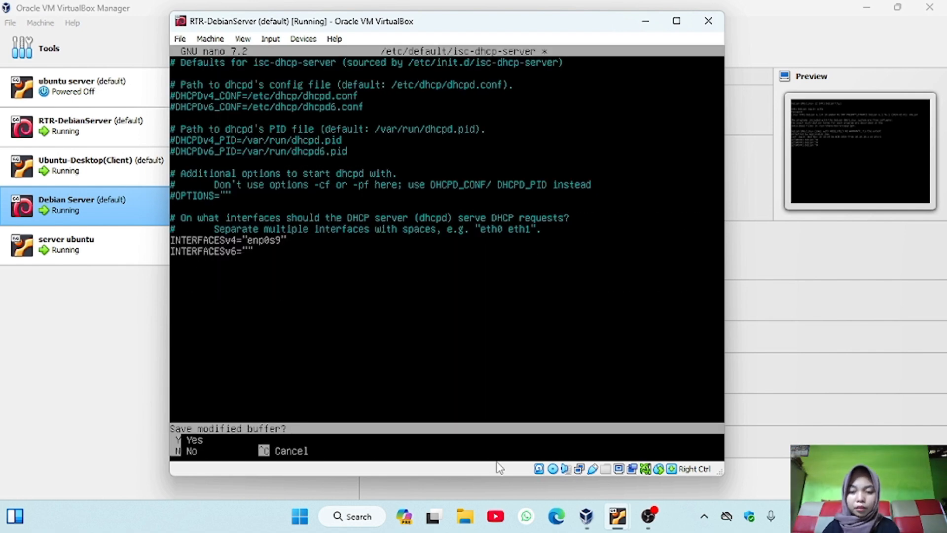
key(y)
key(Return)
key(Return)
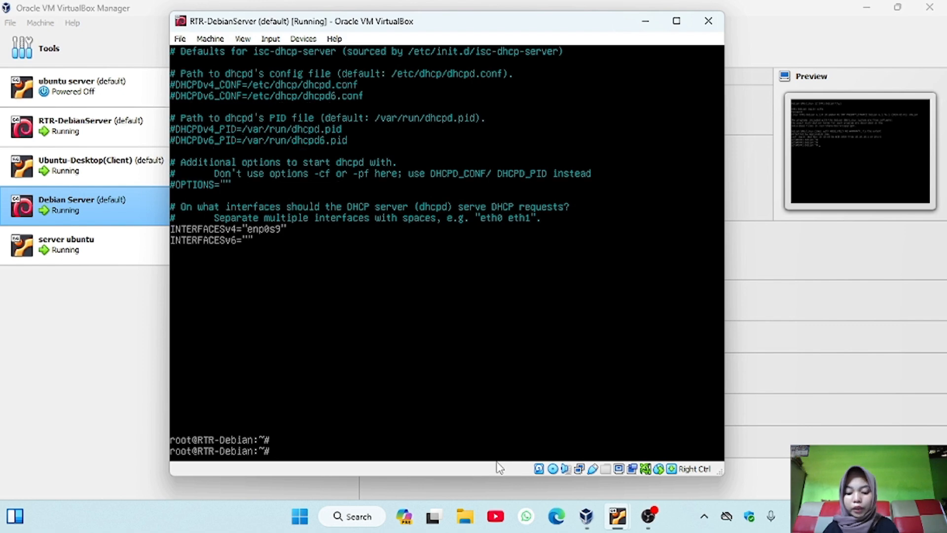
Open /etc/dhcp/dhcpd.conf in nano
key(Up)
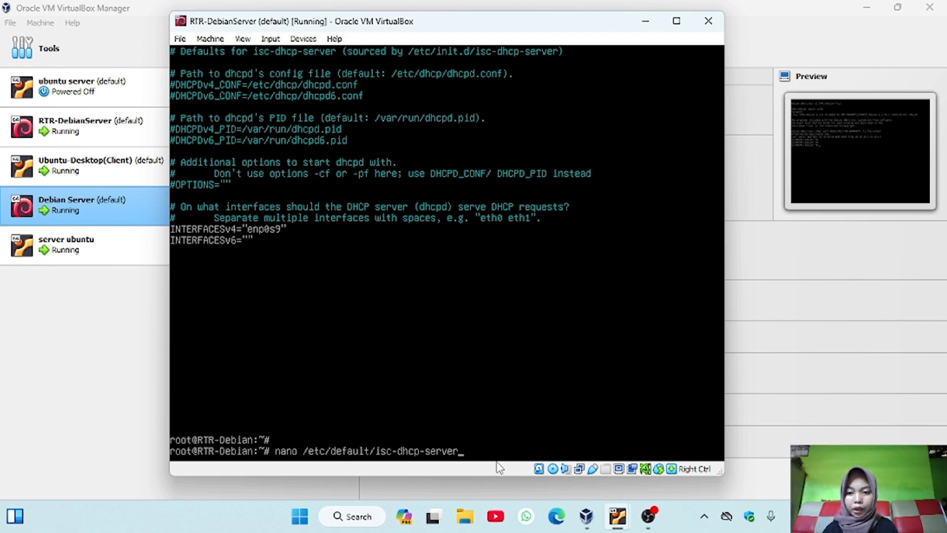
key(BackSpace)
key(BackSpace)
key(BackSpace)
key(BackSpace)
key(BackSpace)
key(BackSpace)
key(BackSpace)
key(BackSpace)
key(BackSpace)
key(BackSpace)
key(BackSpace)
key(BackSpace)
key(BackSpace)
key(BackSpace)
key(BackSpace)
key(BackSpace)
key(BackSpace)
key(BackSpace)
key(BackSpace)
key(BackSpace)
text(dhcpd)
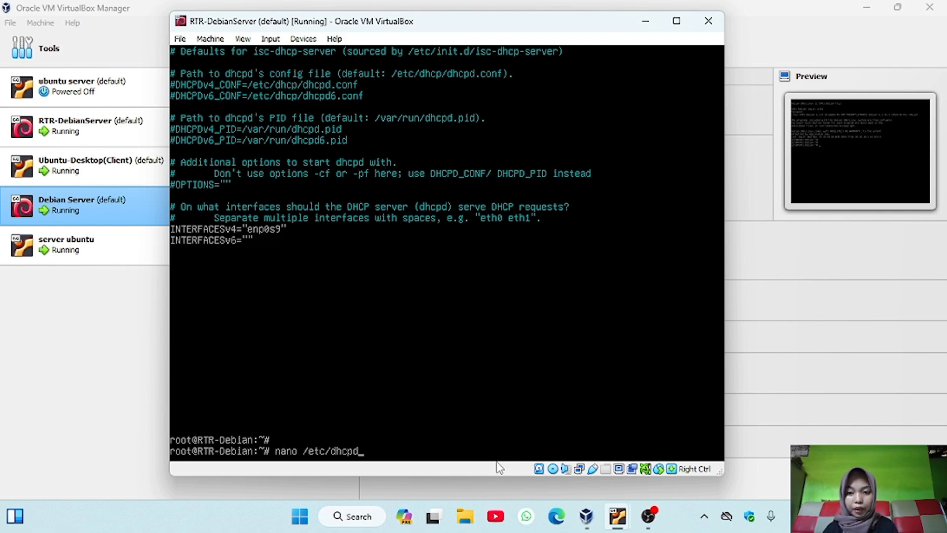
key(Up)
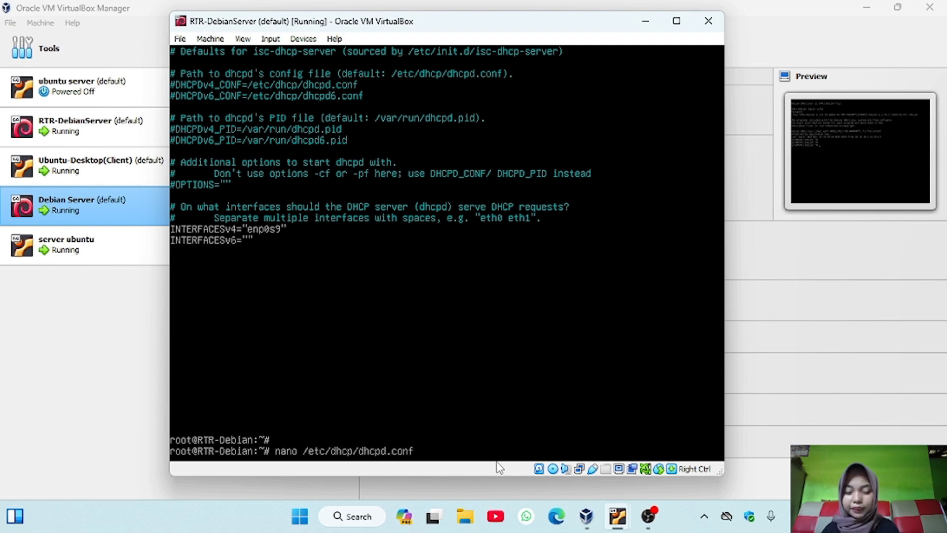
key(Return)
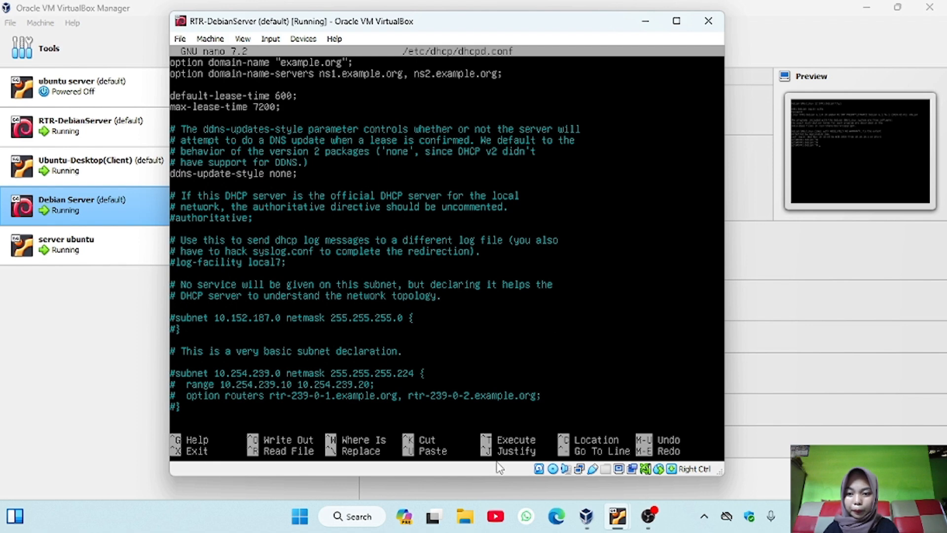
Uncomment the lines of the 10.5.5.0 internal subnet declaration
key(Down)
key(Down)
key(Down)
key(Down)
key(Down)
key(Down)
key(Down)
key(Down)
key(Down)
key(Down)
key(Down)
key(Down)
key(Down)
key(Down)
key(Down)
key(Down)
key(Down)
key(Down)
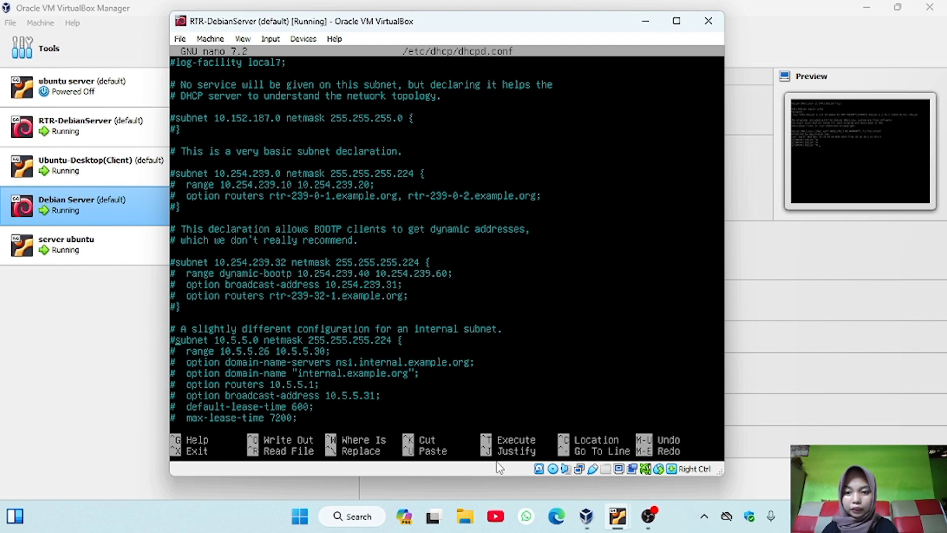
key(BackSpace)
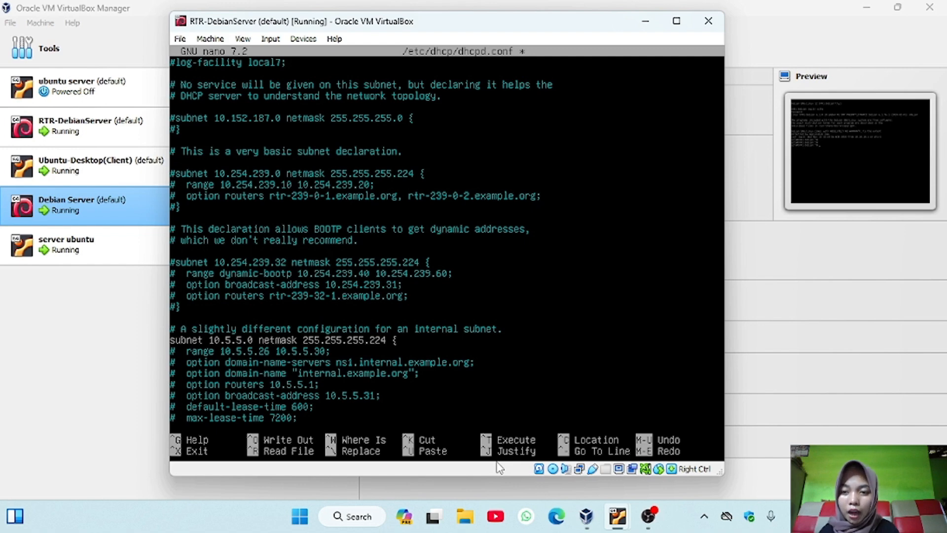
key(BackSpace)
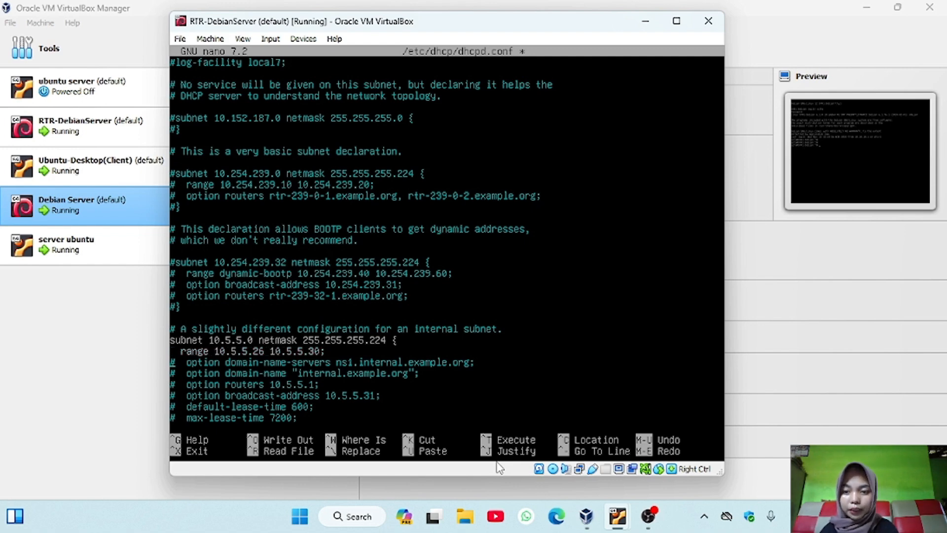
key(BackSpace)
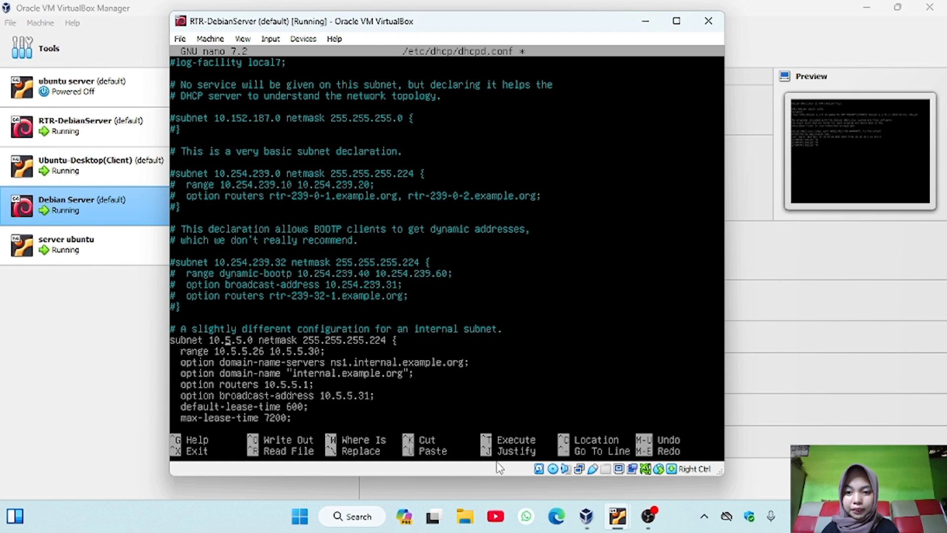
Change the internal subnet declaration to subnet 172.16.1.0 with netmask 255.255.255.0
key(Right)
key(Right)
key(Right)
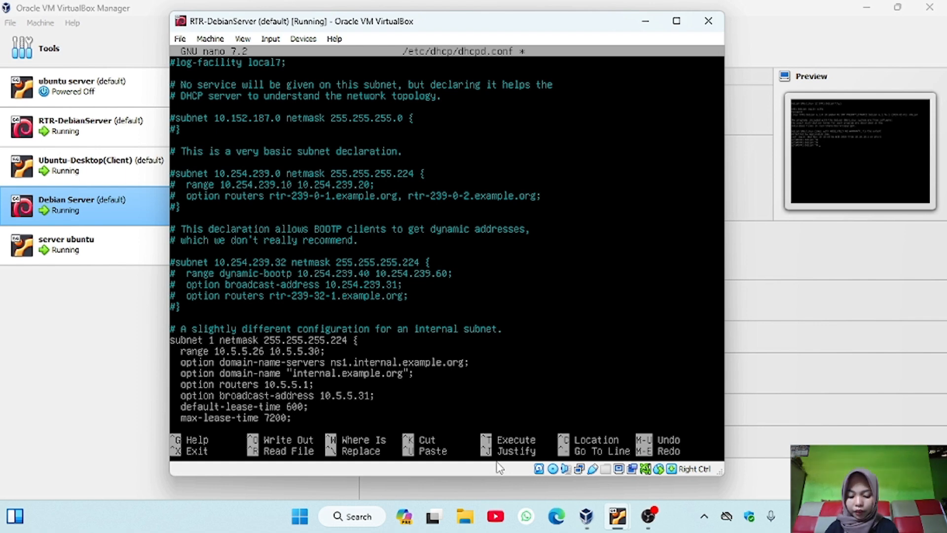
text(72.)
text(16.1)
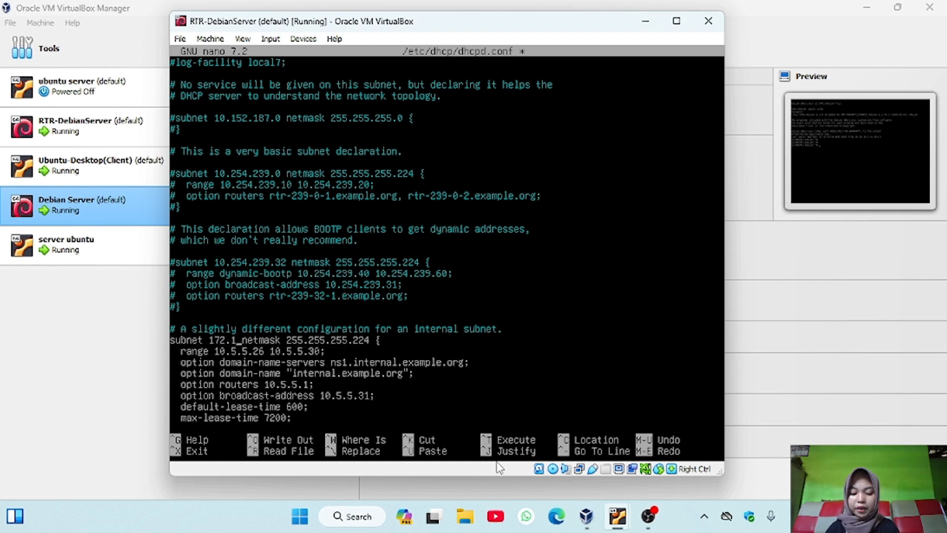
text(.0)
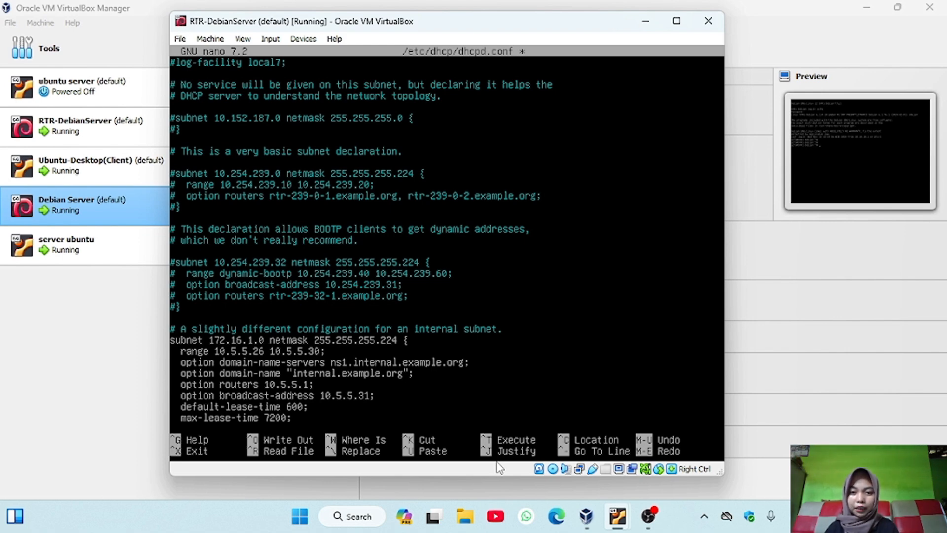
key(BackSpace)
key(BackSpace)
key(BackSpace)
text(0)
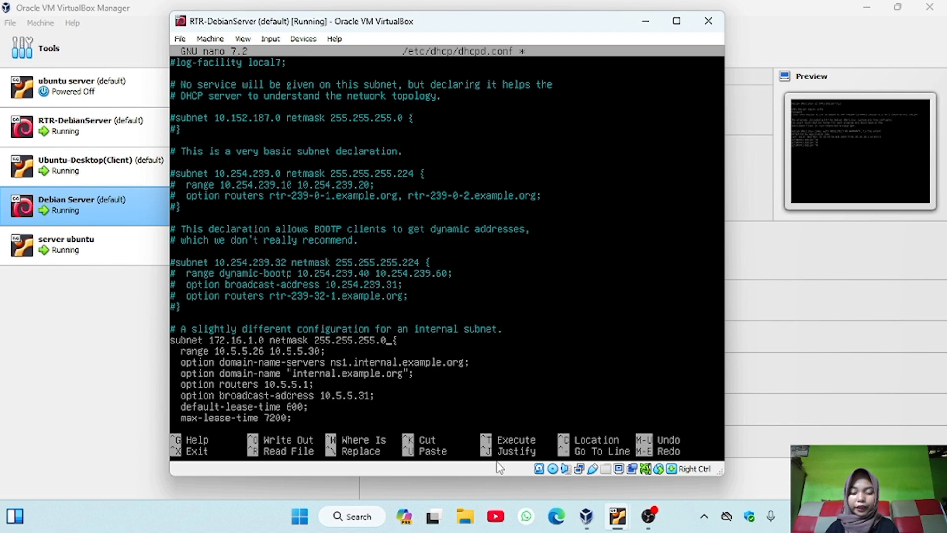
Set the internal subnet's address range to 172.16.1.2 172.16.1.100
key(BackSpace)
key(BackSpace)
key(BackSpace)
key(BackSpace)
key(BackSpace)
key(BackSpace)
key(BackSpace)
key(BackSpace)
key(BackSpace)
key(BackSpace)
key(BackSpace)
key(BackSpace)
key(BackSpace)
key(BackSpace)
key(BackSpace)
key(BackSpace)
key(BackSpace)
key(BackSpace)
key(BackSpace)
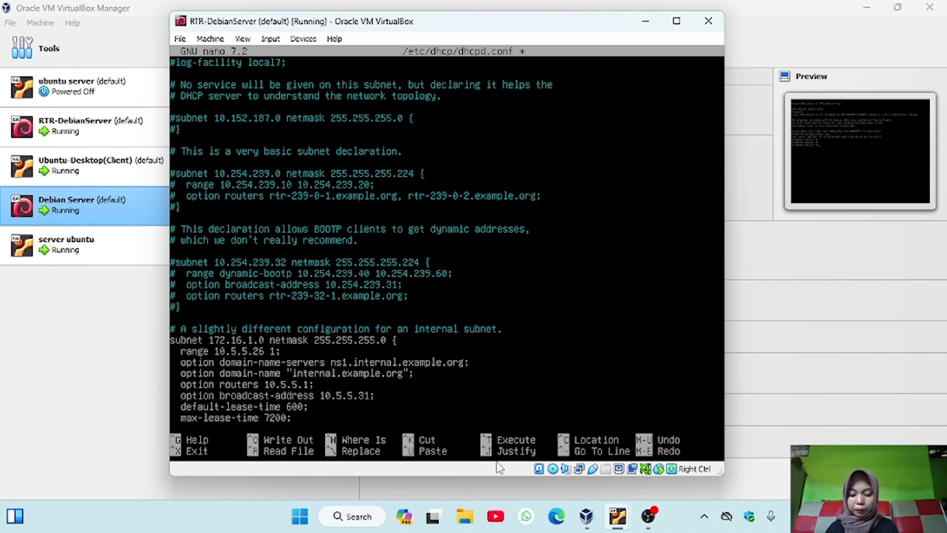
text(172)
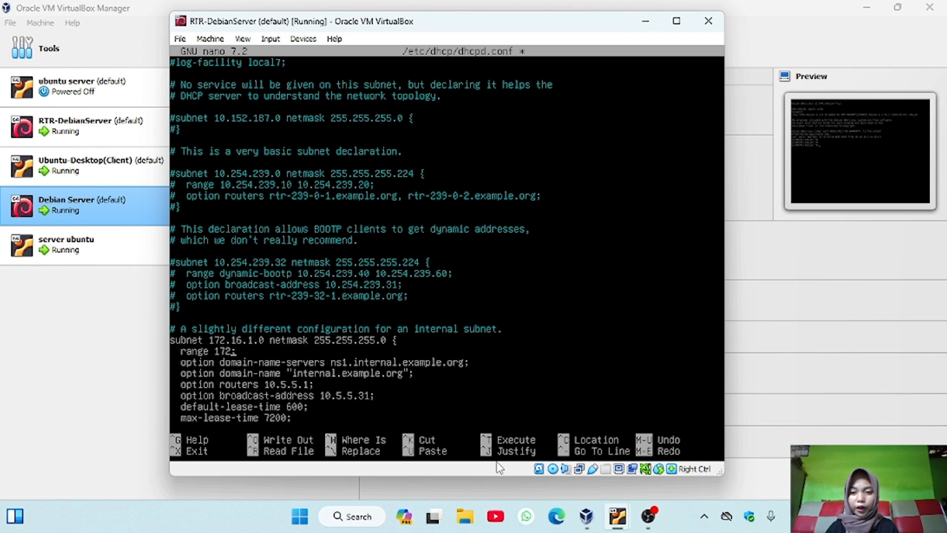
text(.16)
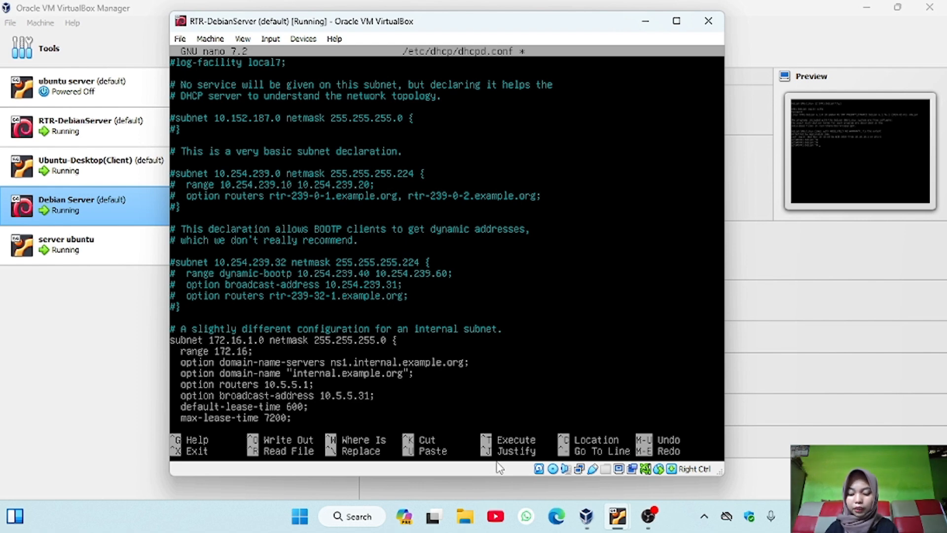
text(.1)
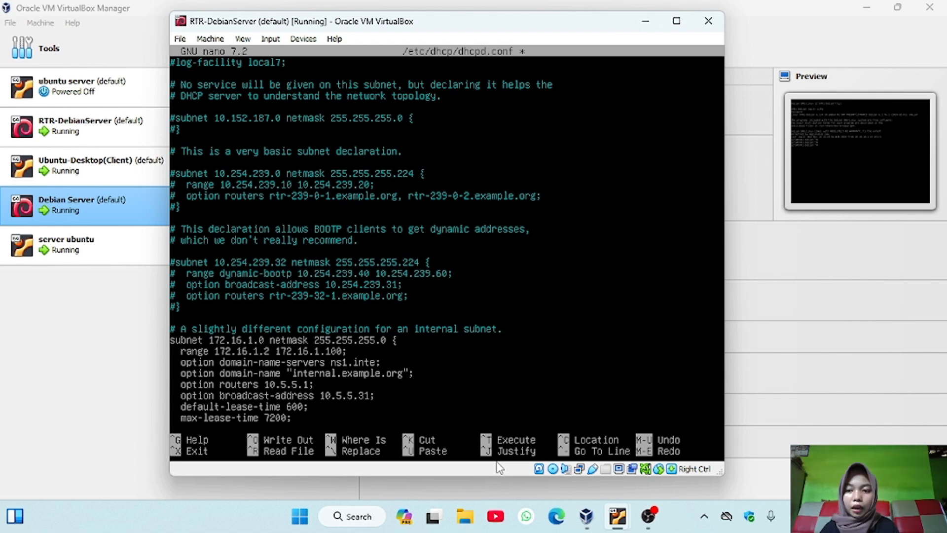
Set the internal subnet's domain-name-servers option to wildaalfa.com
key(BackSpace)
key(BackSpace)
key(BackSpace)
key(BackSpace)
key(BackSpace)
key(BackSpace)
key(BackSpace)
key(BackSpace)
key(BackSpace)
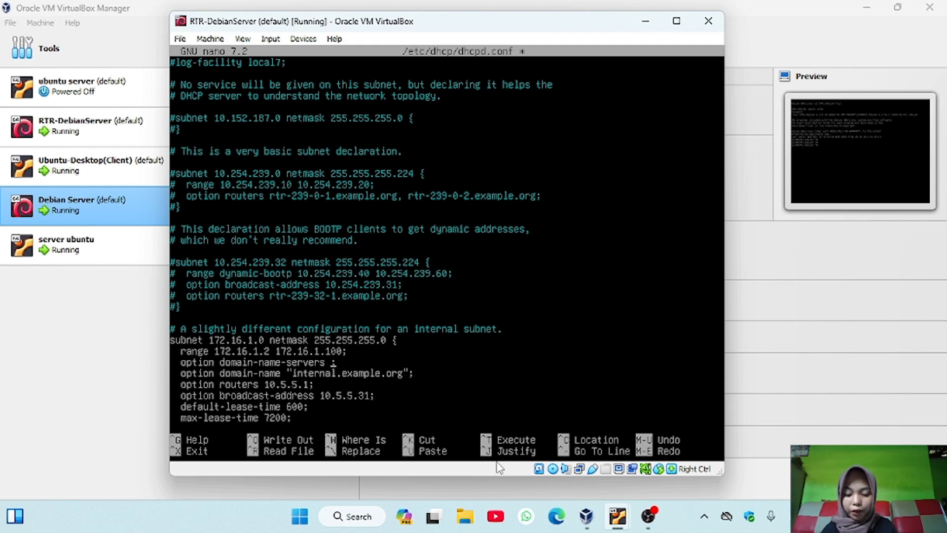
text(wildaalfa.com)
key(Down)
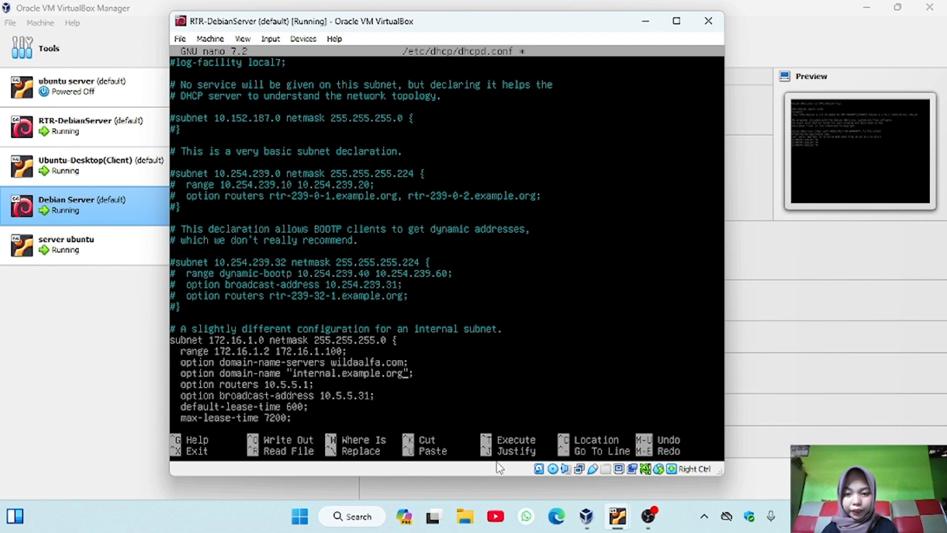
Set the internal subnet's routers option to 172.16.1.1
key(BackSpace)
key(BackSpace)
key(BackSpace)
key(BackSpace)
key(BackSpace)
key(BackSpace)
key(BackSpace)
key(BackSpace)
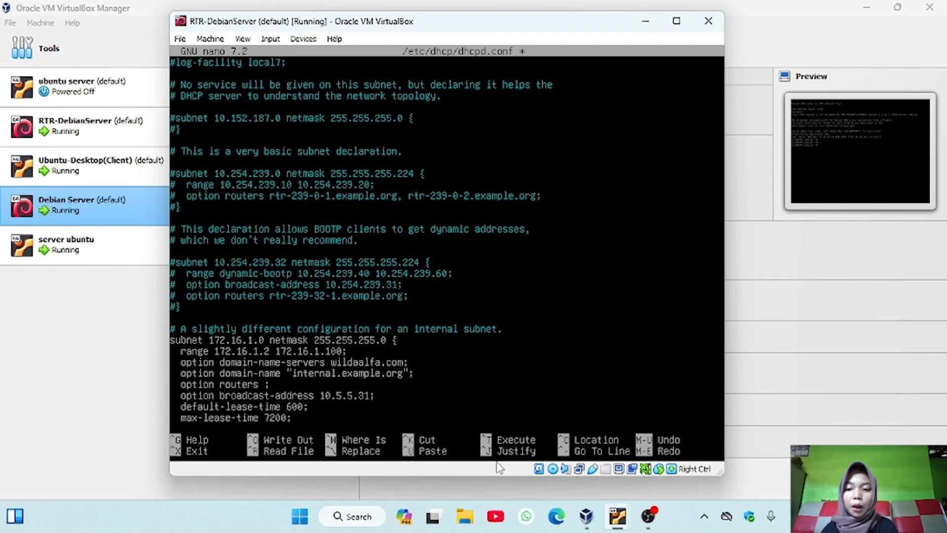
text(172)
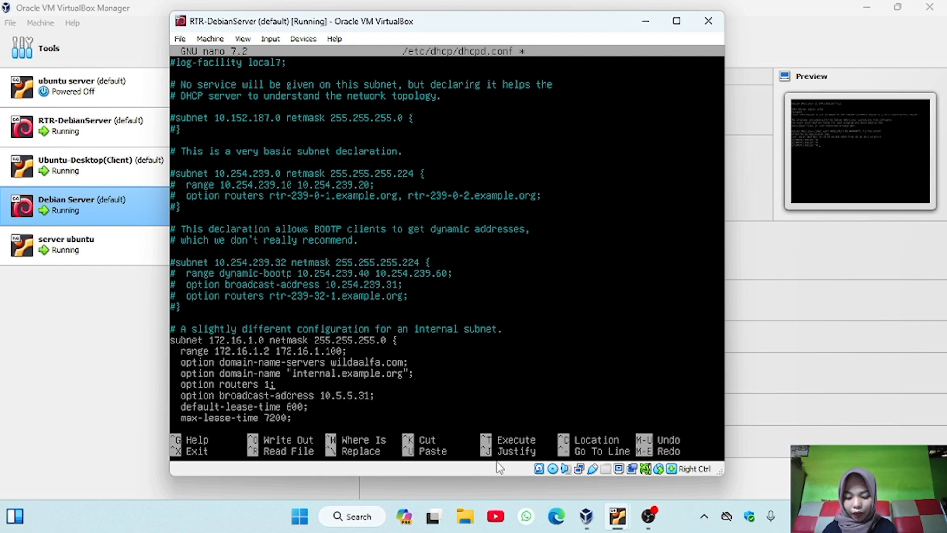
text(.16.1)
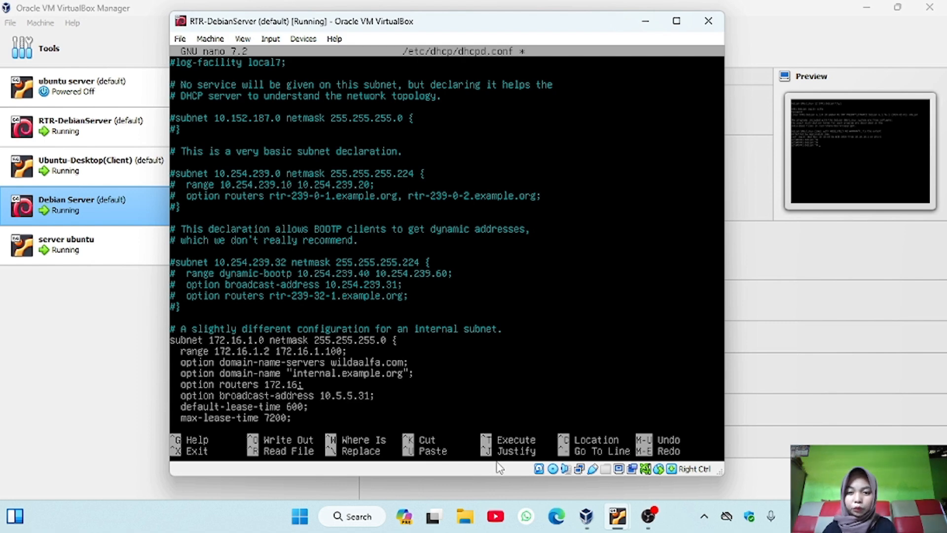
text(.1)
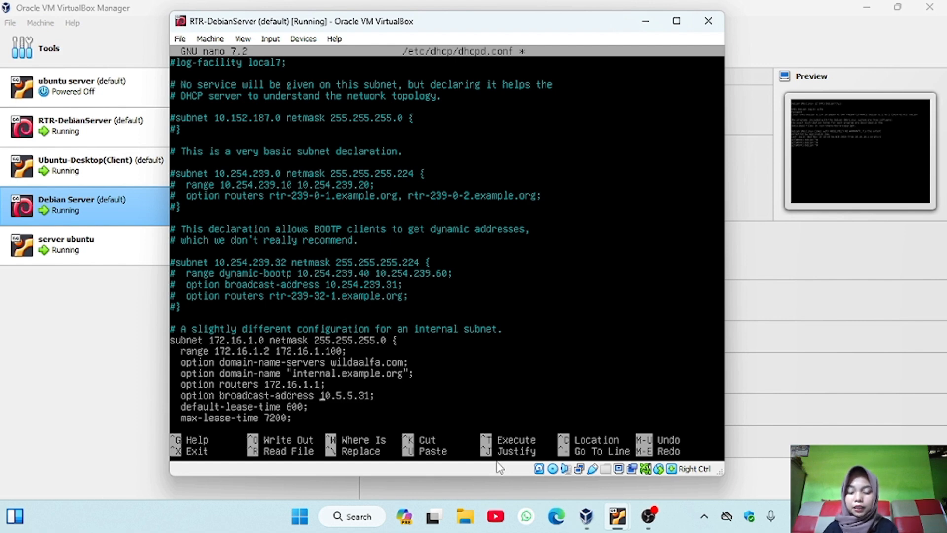
Complete the internal subnet declaration with broadcast-address 172.16.1.255, domain-name "wildaalfa.com" and range 172.16.1.10 172.16.1.100
key(Right)
key(Right)
key(Right)
key(Right)
key(Right)
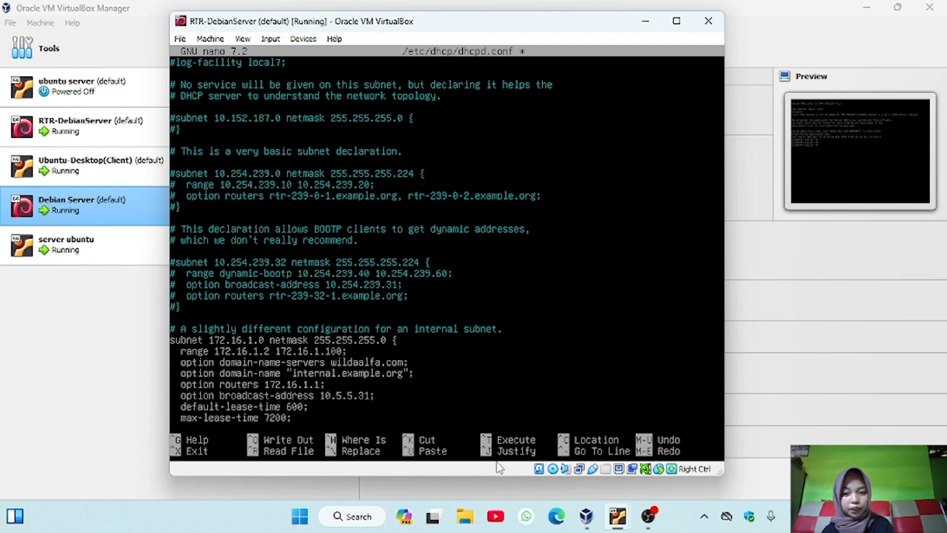
key(BackSpace)
key(BackSpace)
key(BackSpace)
key(BackSpace)
key(BackSpace)
key(BackSpace)
key(BackSpace)
key(BackSpace)
key(BackSpace)
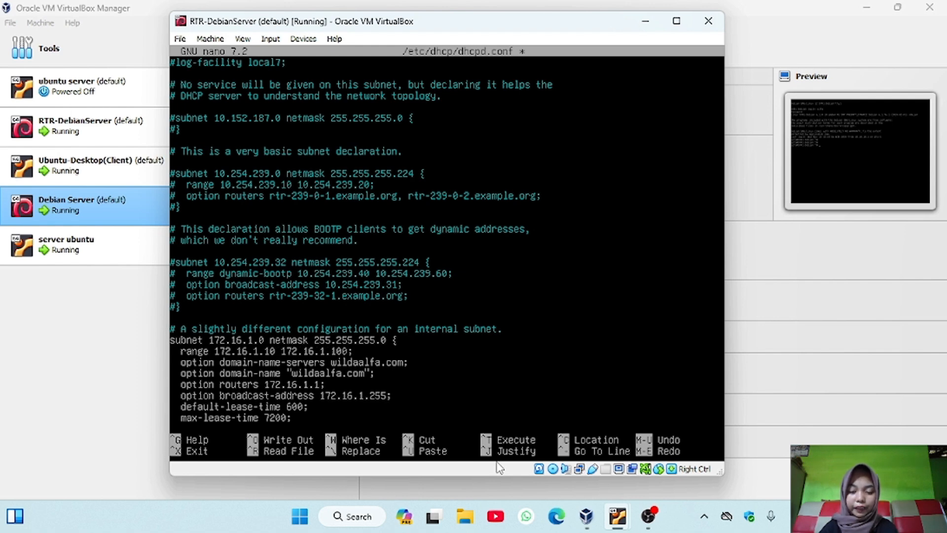
Save the edited /etc/dhcp/dhcpd.conf under the same name and leave the nano editor
key(ctrl+x)
key(y)
key(Return)
key(Return)
key(Return)
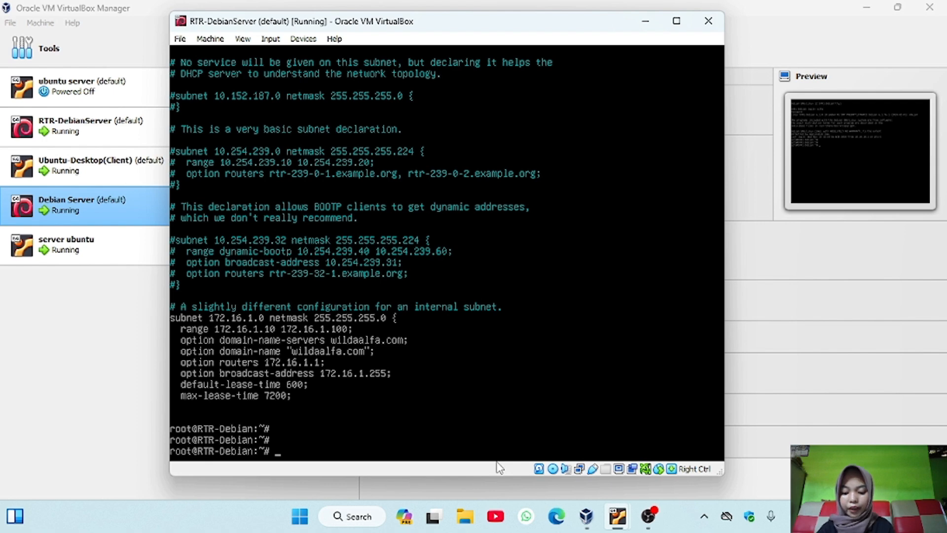
Restart the DHCP service with systemctl restart isc-dhcp-server
text(sys)
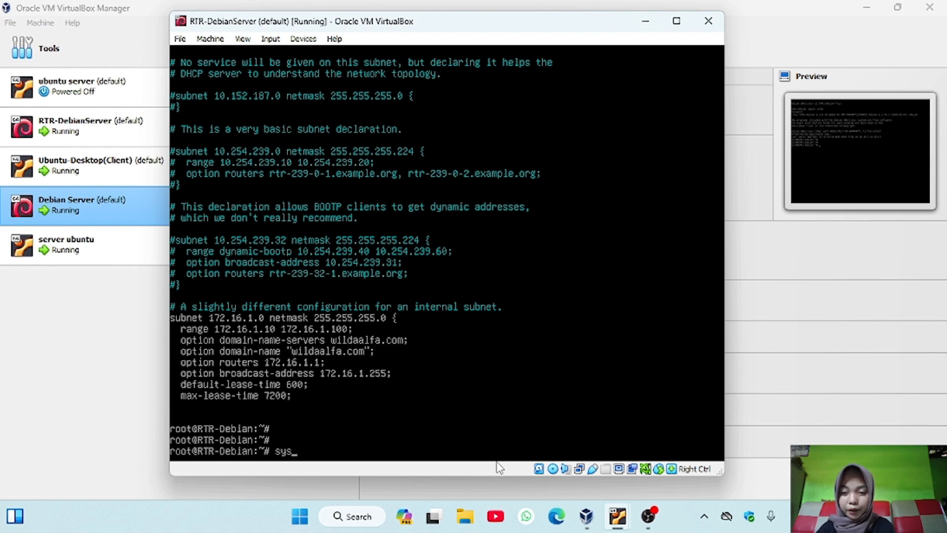
text(temctl restart isc-dhcp-server)
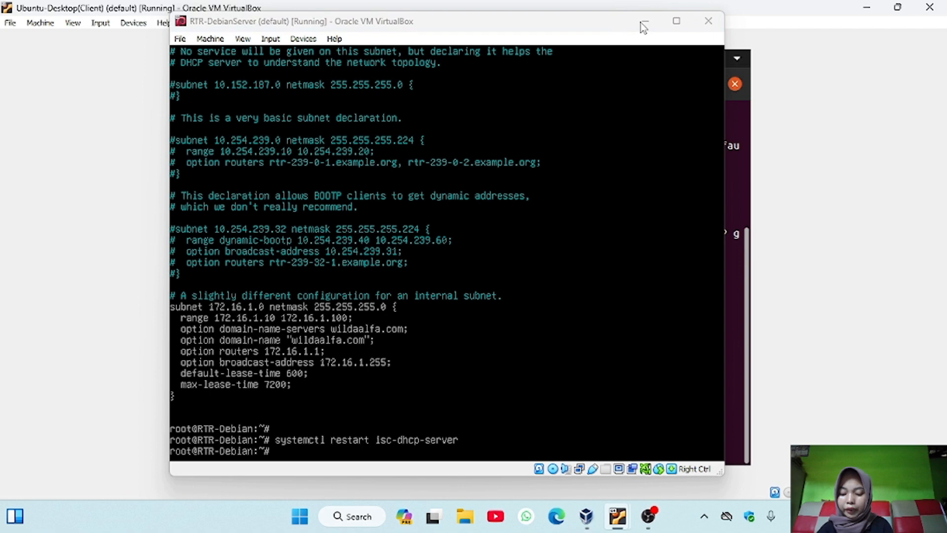
Switch to the Ubuntu-Desktop(Client) VM, clear its terminal and open its wired network settings
click(644, 22)
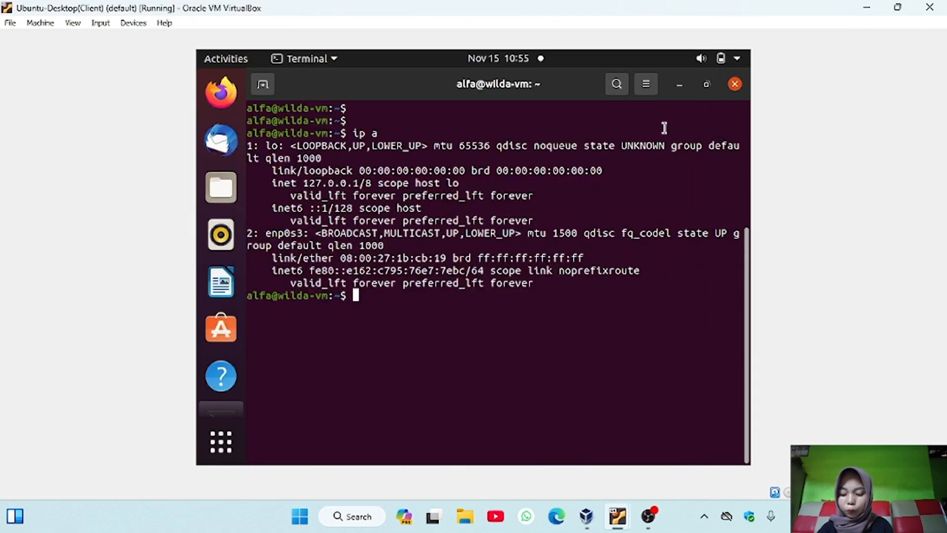
key(ctrl+l)
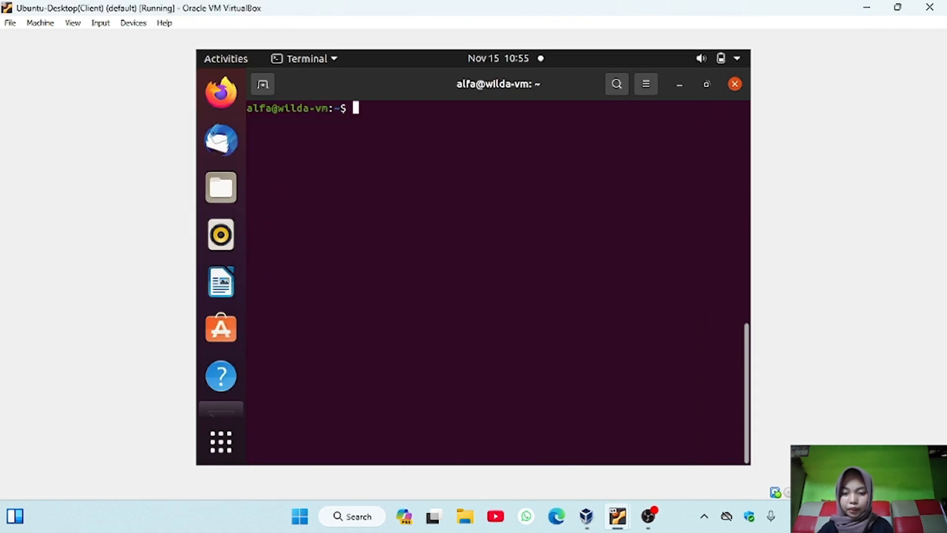
key(Return)
click(727, 58)
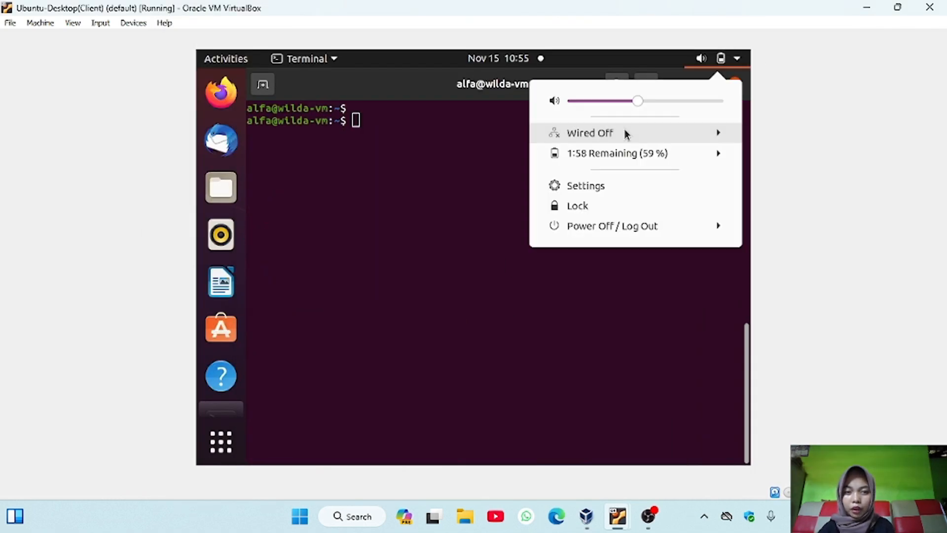
click(624, 129)
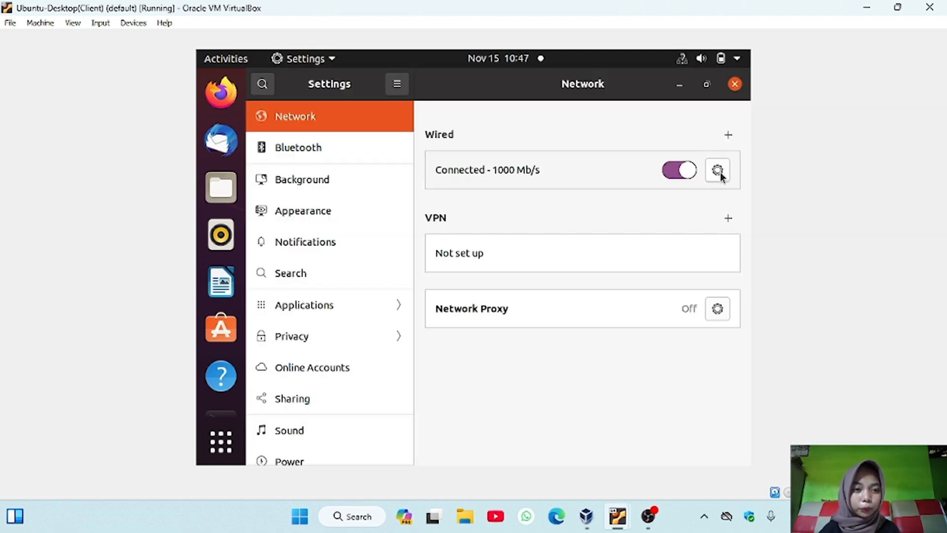
Set the wired connection's IPv4 method to Automatic (DHCP), apply it, and turn the connection off and on again
click(719, 174)
click(437, 148)
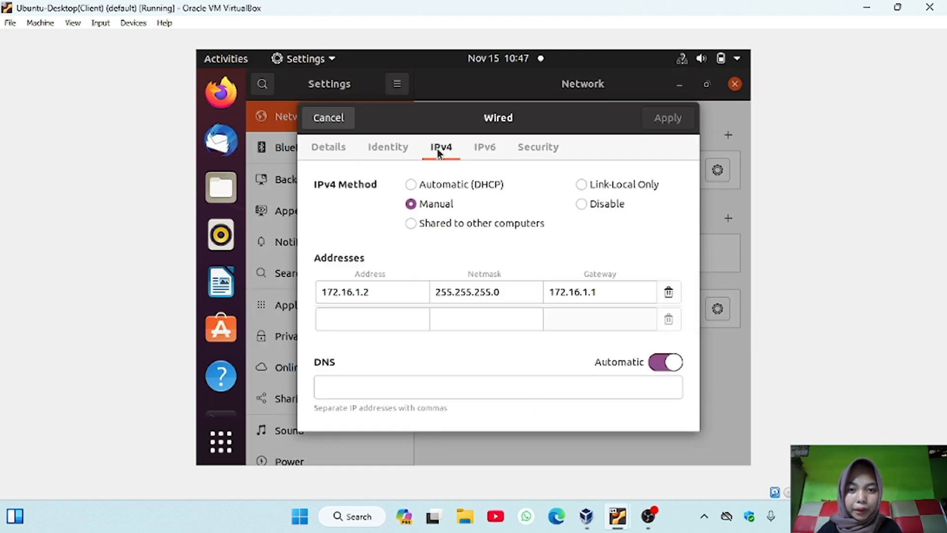
click(411, 185)
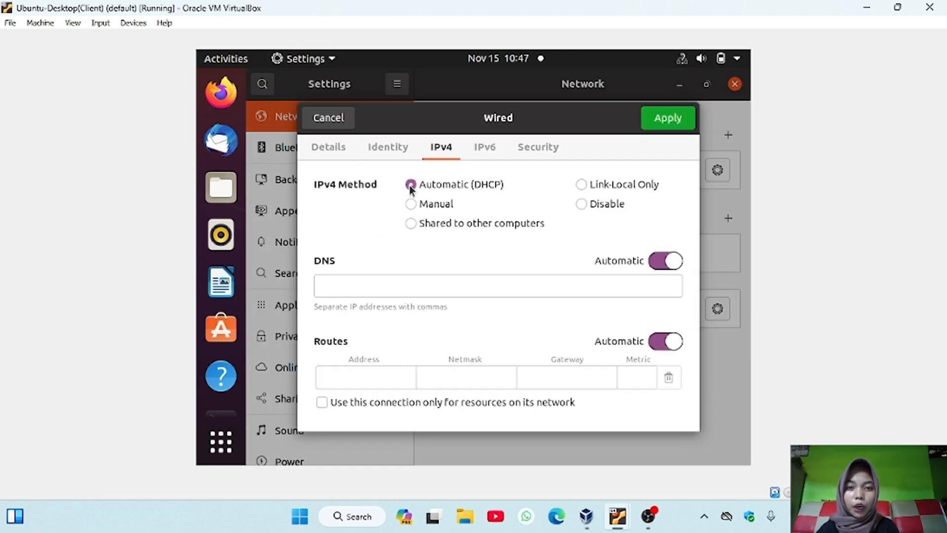
click(672, 120)
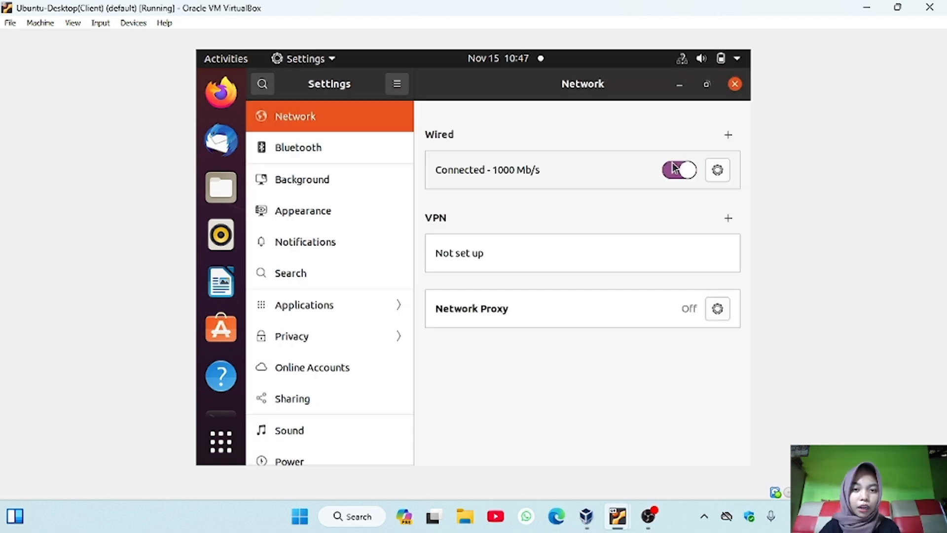
click(677, 172)
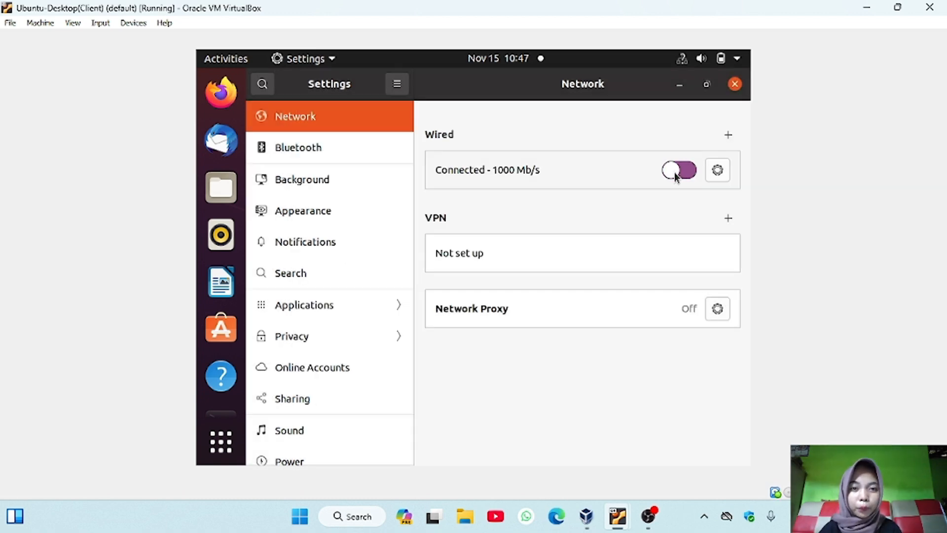
click(689, 171)
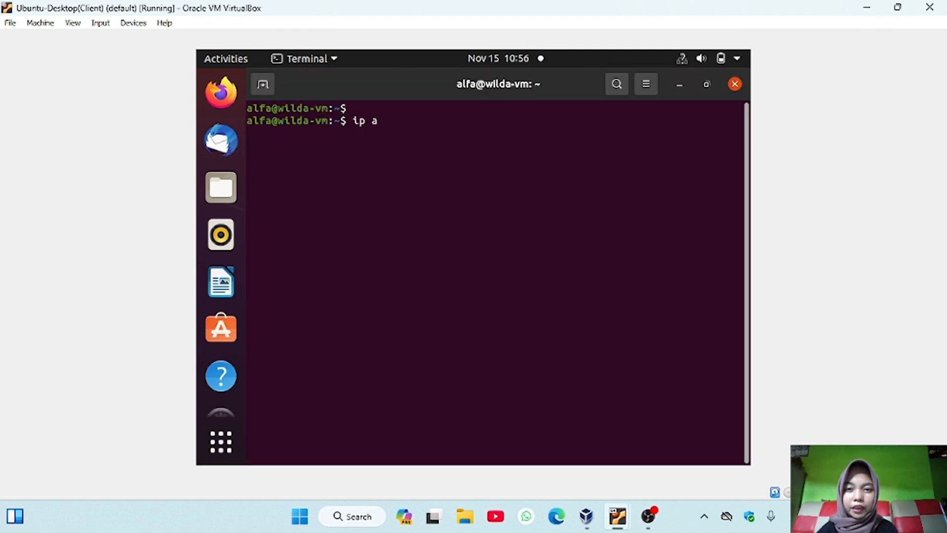
Run ip a in the client's terminal and check the IPv4 address of enp0s3
key(Return)
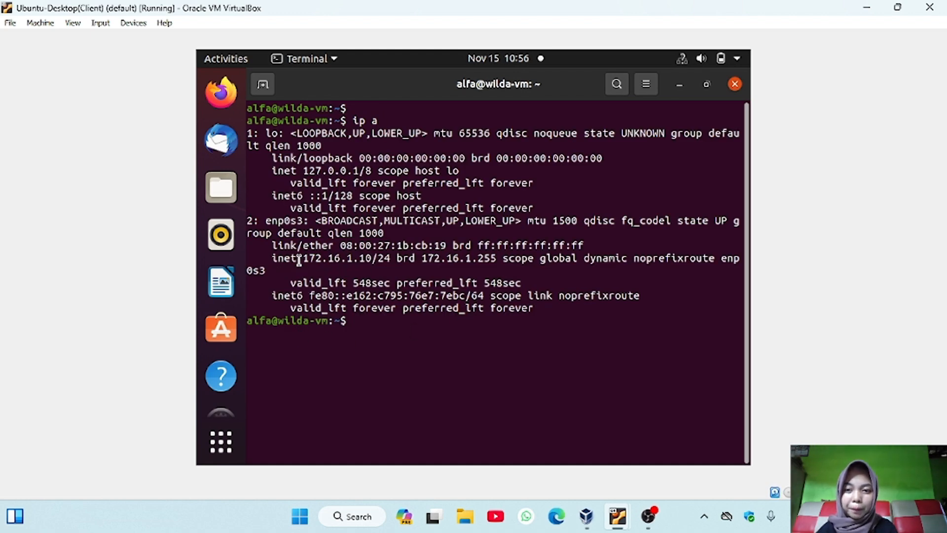
drag(299, 260, 376, 259)
click(376, 259)
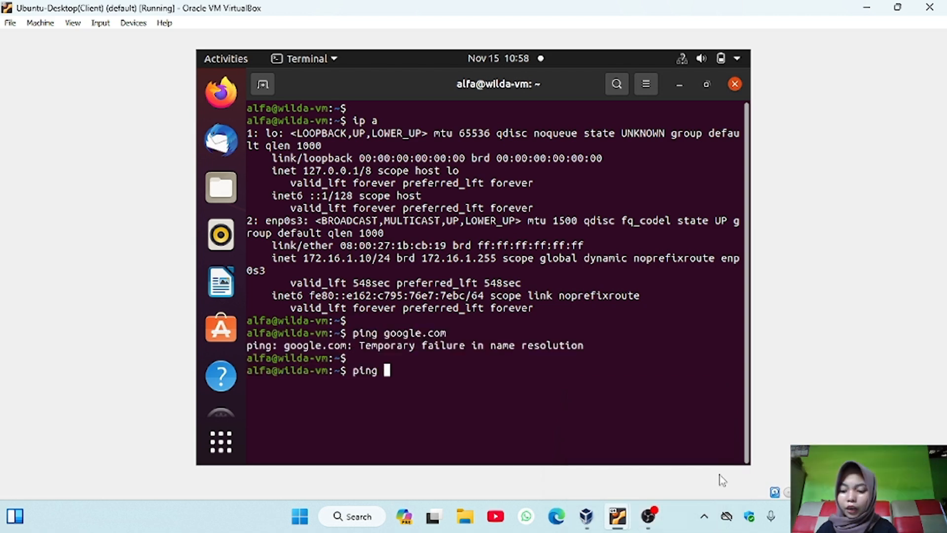
Test the client's connectivity to the servers by pinging 10.10.10.2 and 10.10.10.3
text(10.10.10.2)
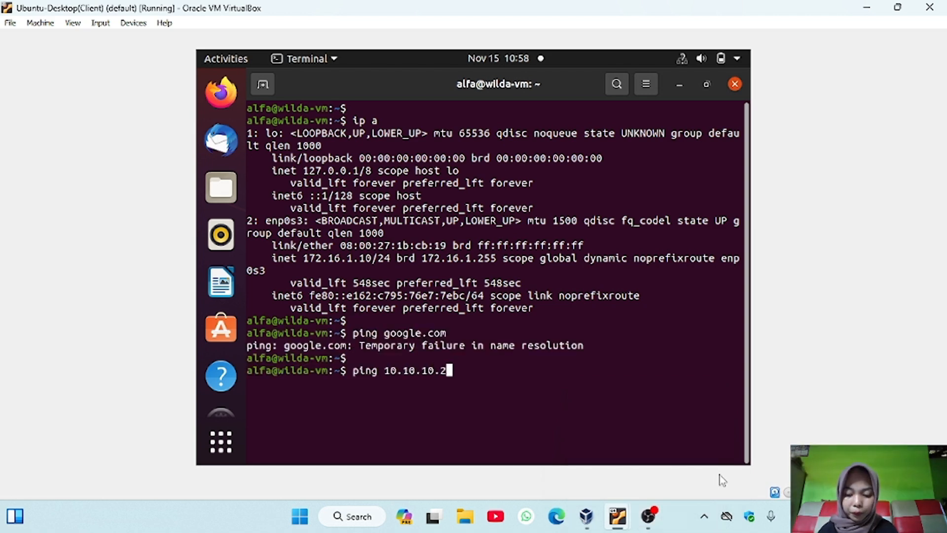
key(Return)
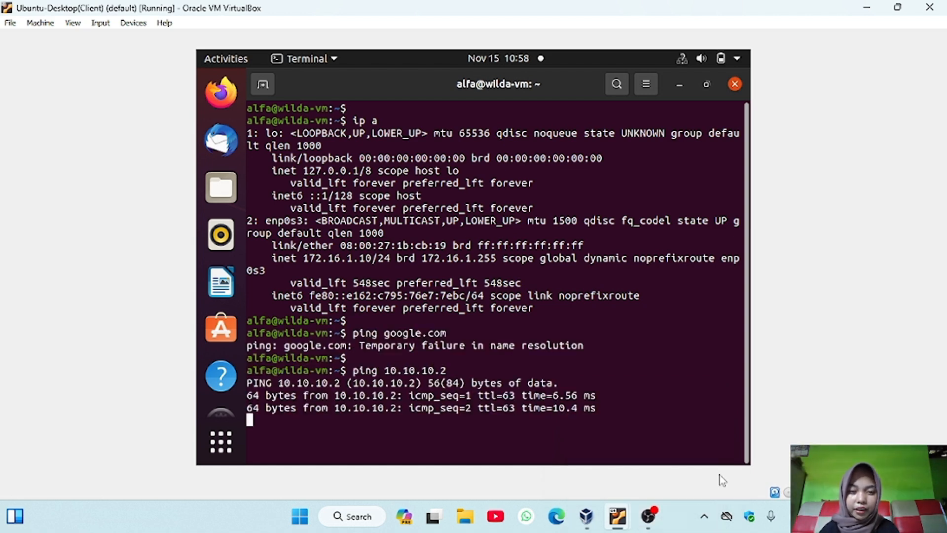
key(ctrl+c)
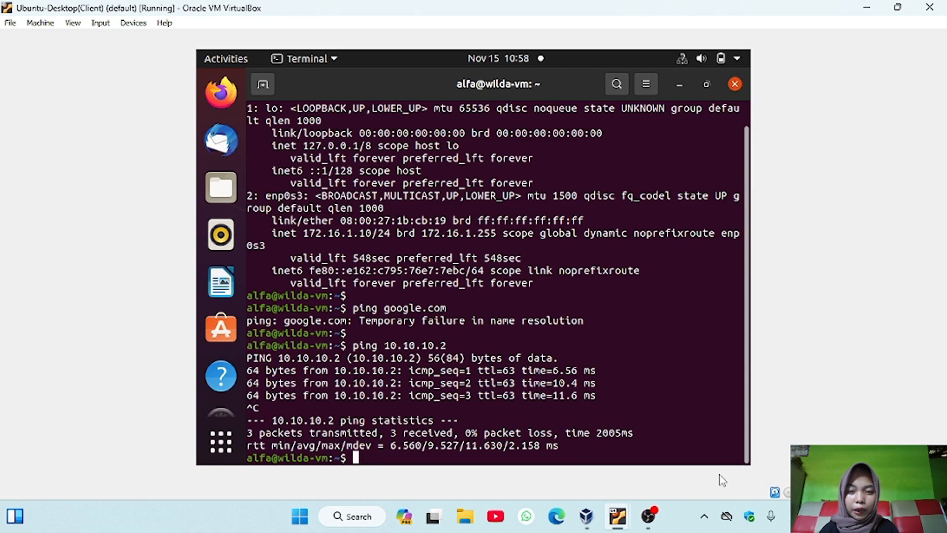
key(Return)
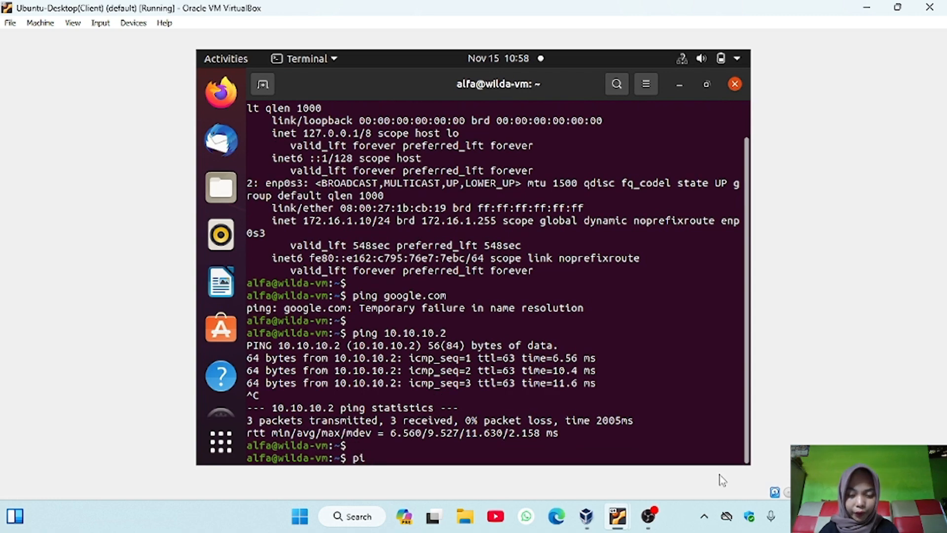
text(ng 10.10.10.3)
key(Return)
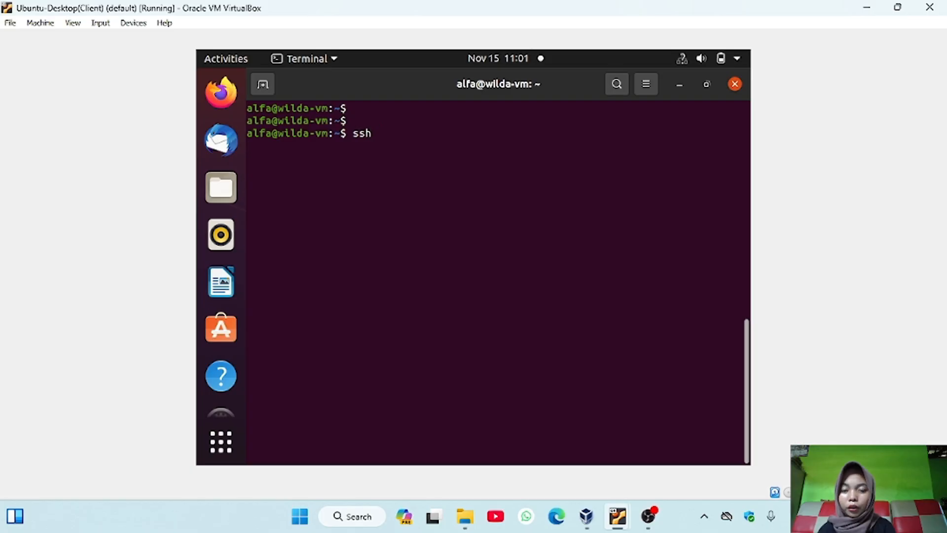
Connect to the router at 172.16.1.1 over SSH, accept its host key and enter the account password
text(alfa)
text(@10.10)
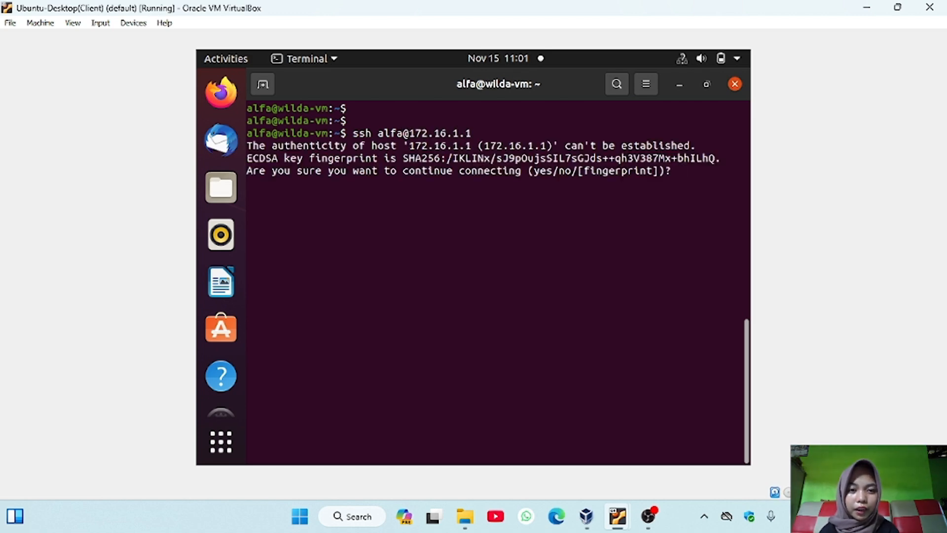
text(yes)
key(Return)
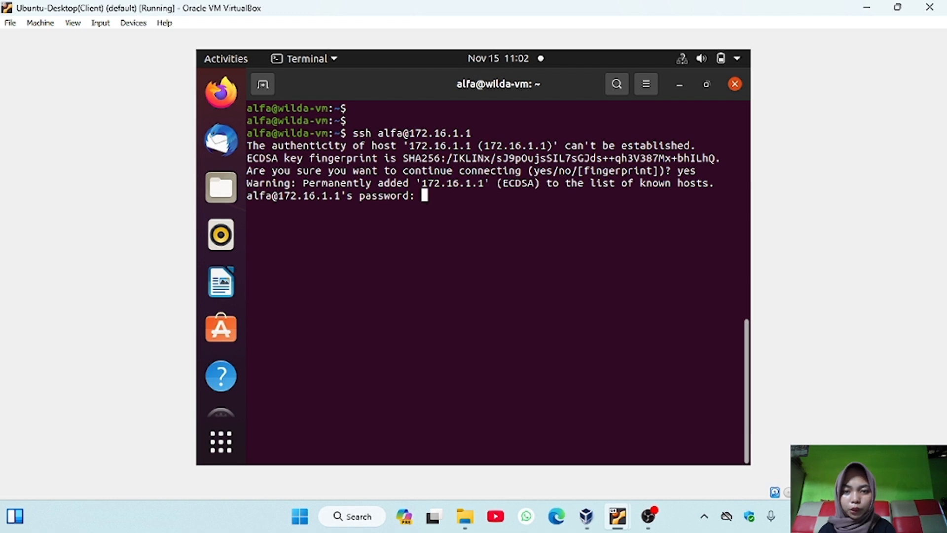
key(Return)
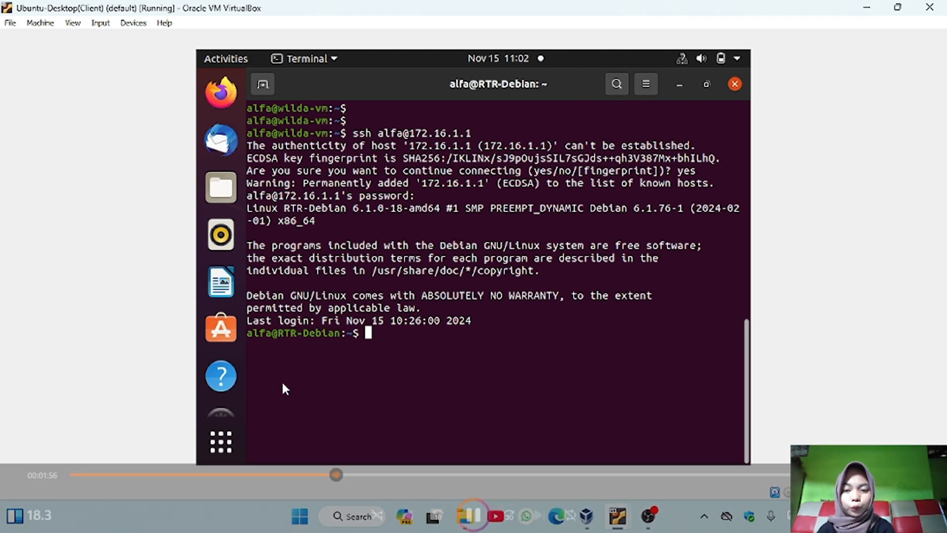
Log out of the SSH session on 172.16.1.1 and erase the leftover exit command at the client's prompt
key(Return)
text(exit)
key(Return)
text(exit)
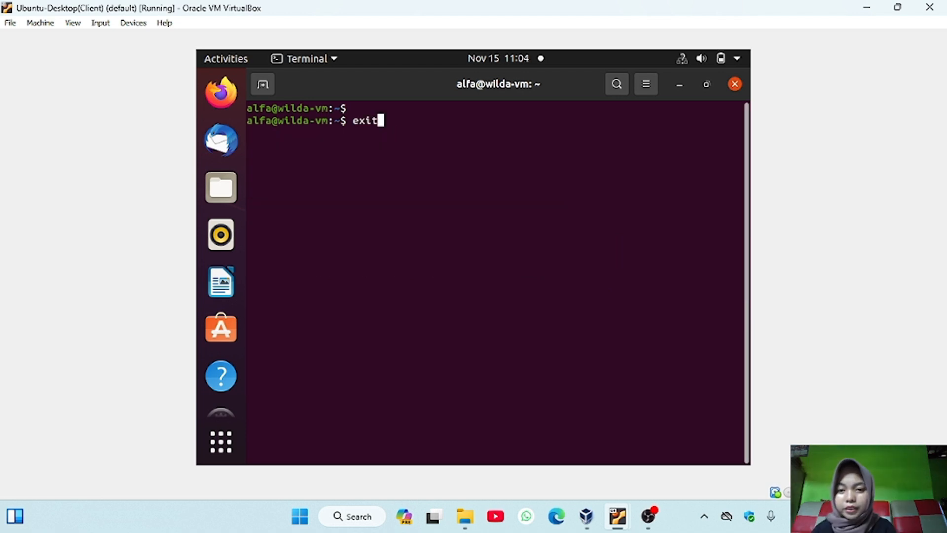
key(Up)
key(BackSpace)
key(BackSpace)
key(BackSpace)
key(BackSpace)
key(BackSpace)
key(BackSpace)
key(BackSpace)
key(BackSpace)
key(BackSpace)
key(BackSpace)
key(BackSpace)
key(BackSpace)
key(BackSpace)
key(BackSpace)
key(BackSpace)
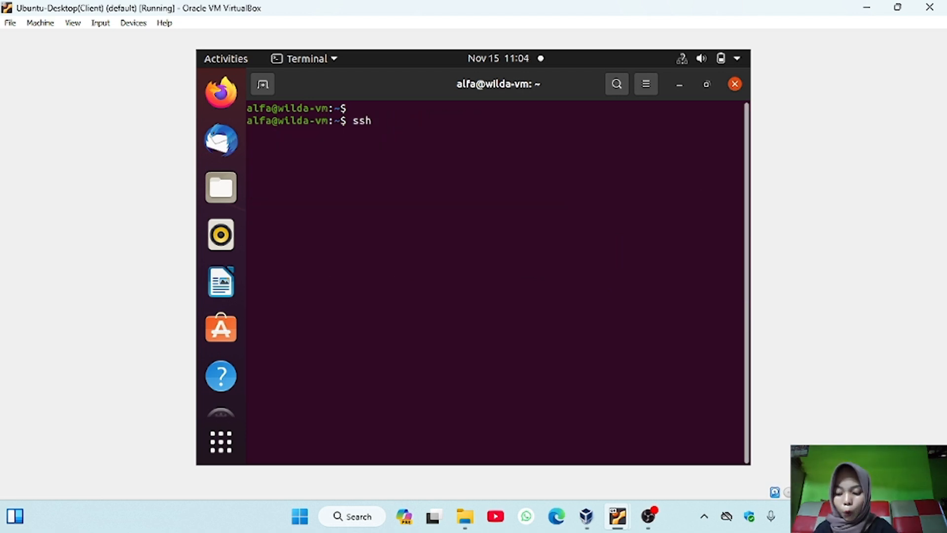
Copy the client's SSH key to the router with ssh-copy-id 172.16.1.1, entering the account password
text(copy-id 172.16.1.1)
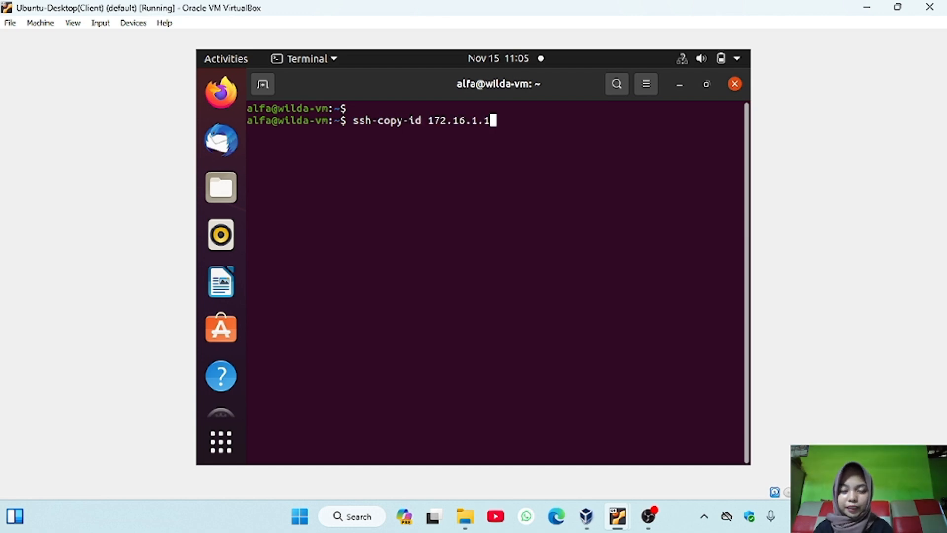
key(Return)
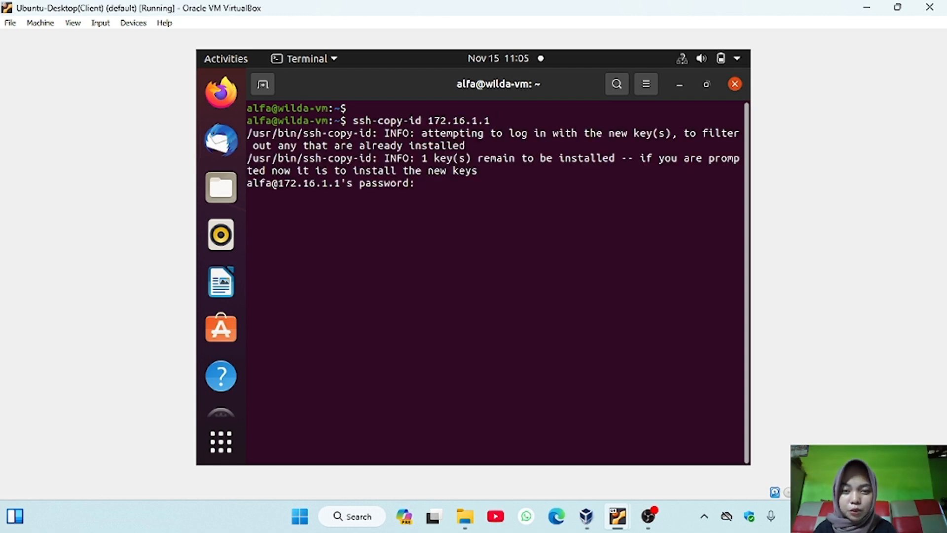
key(Return)
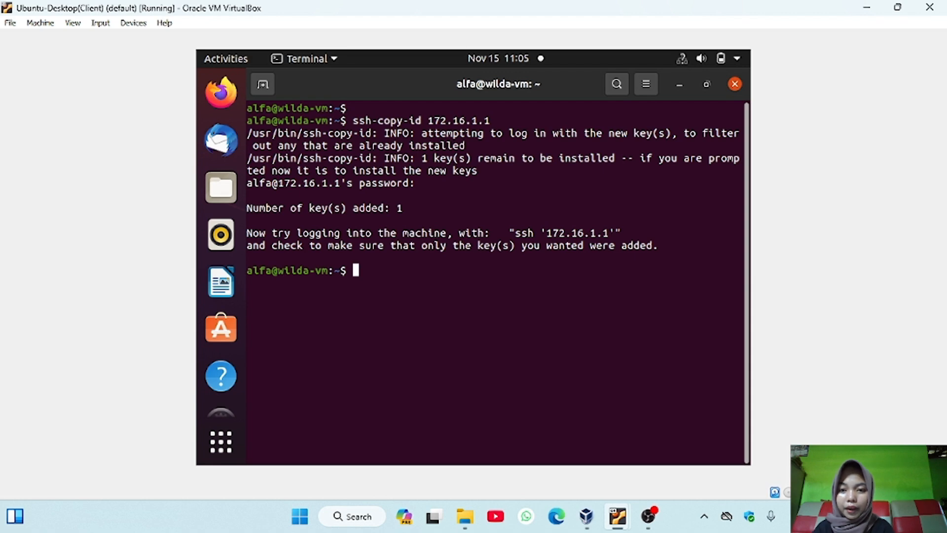
Connect to the router at 172.16.1.1 over SSH with the account's username and unlock the private key by entering its password
key(Return)
text(ssh alfa@)
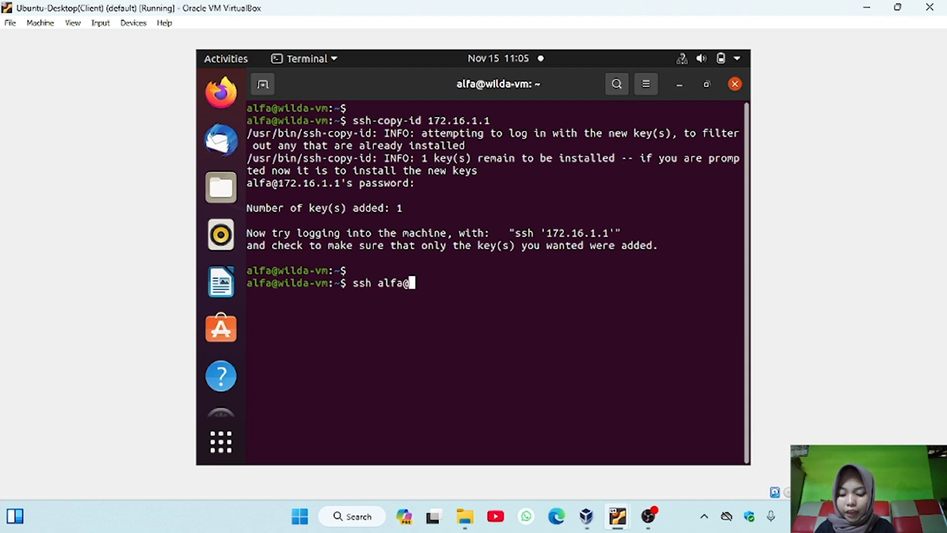
text(172.16.1.1)
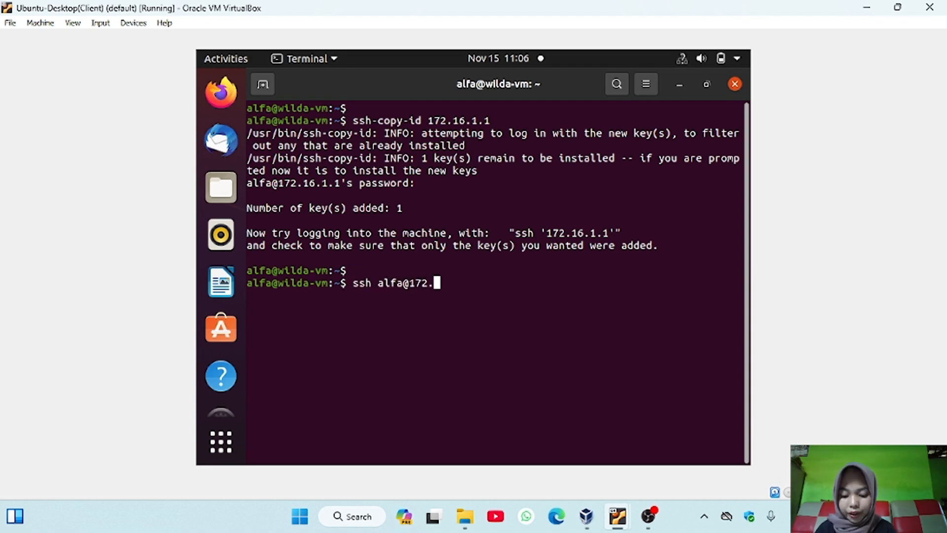
key(Return)
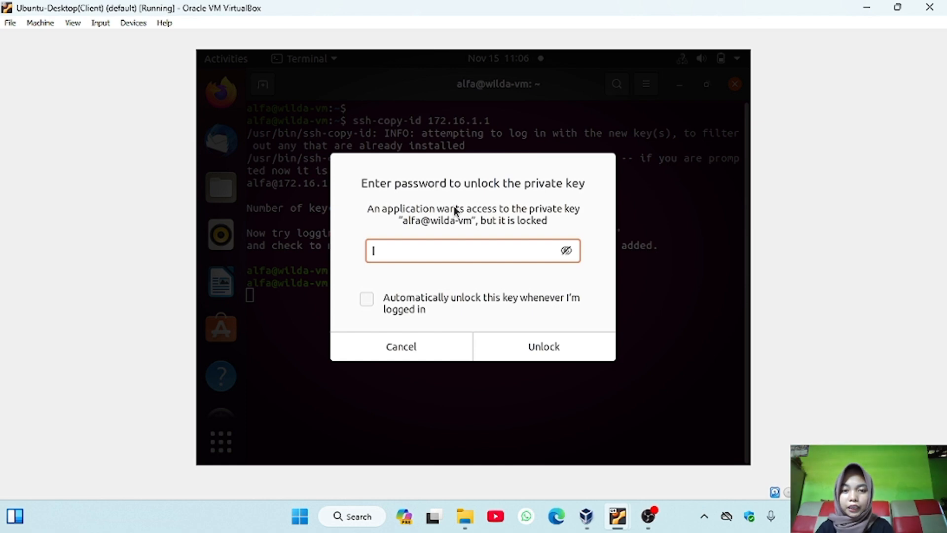
text(12345)
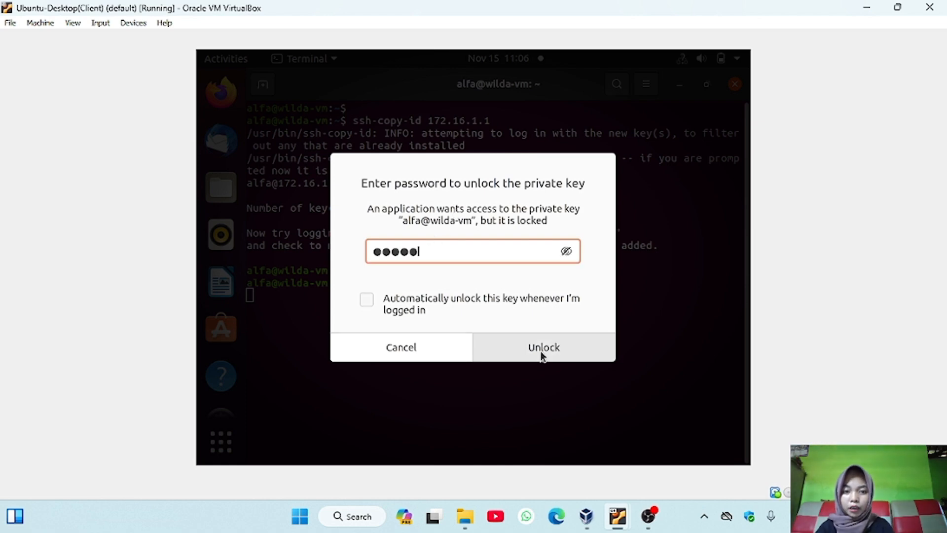
click(540, 351)
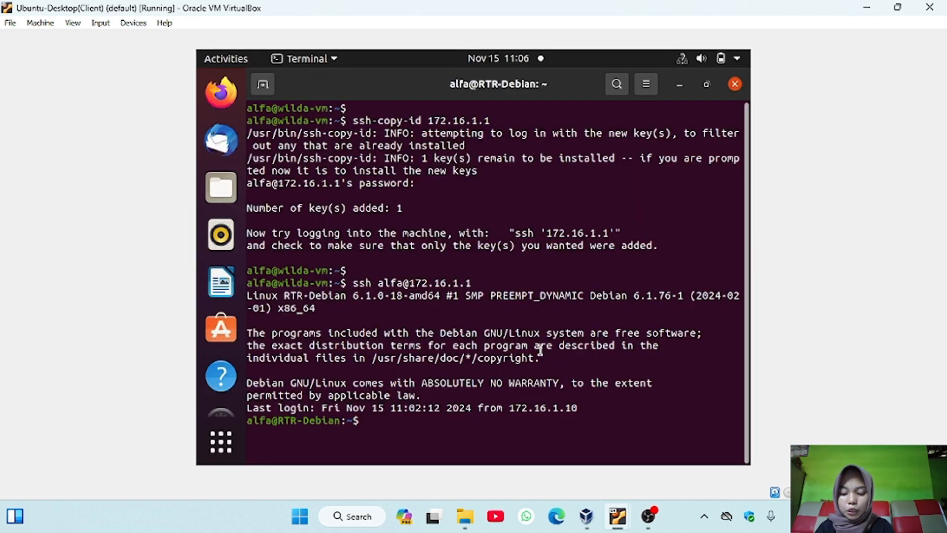
mouse_move(649, 518)
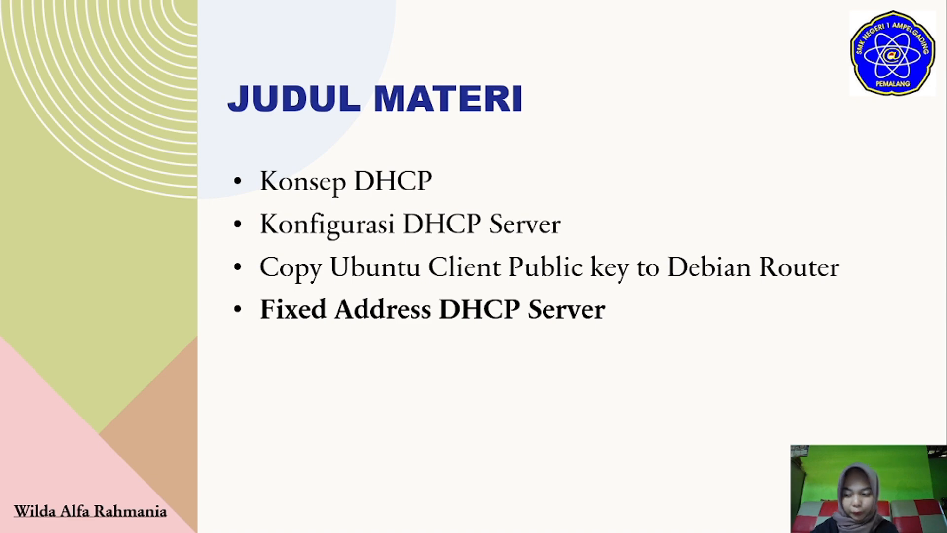
key(Right)
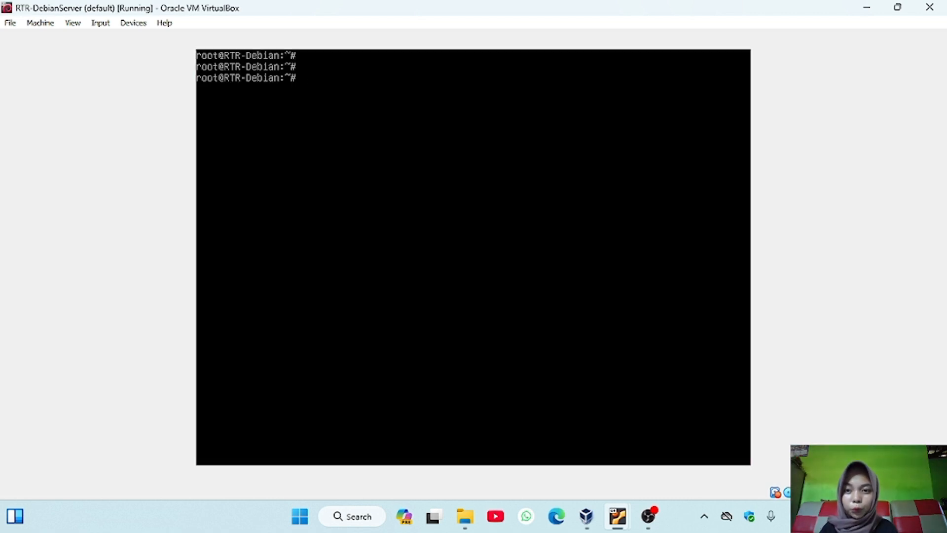
Open /etc/dhcp/dhcpd.conf in nano on the Debian router and go to the host fantasia block
text(nano /etc/dhcp/dhcpd.conf)
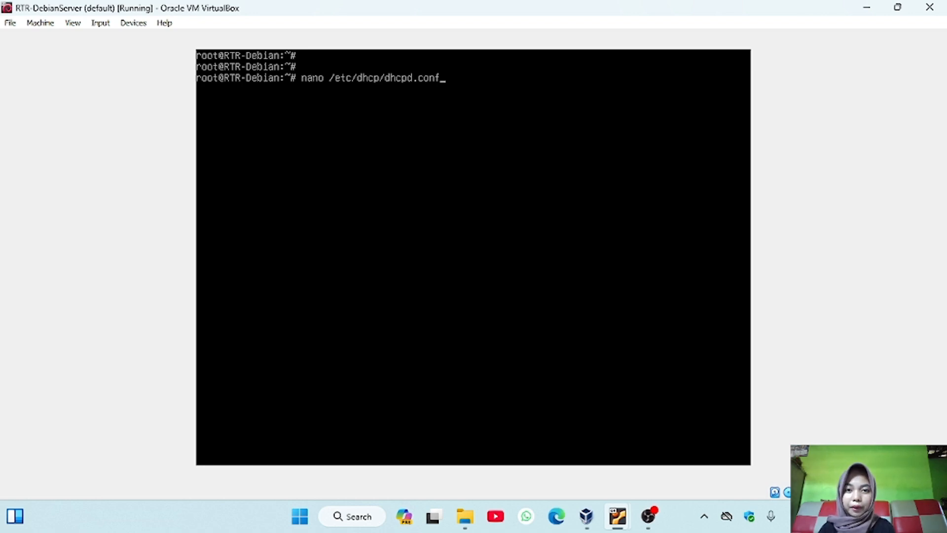
key(Return)
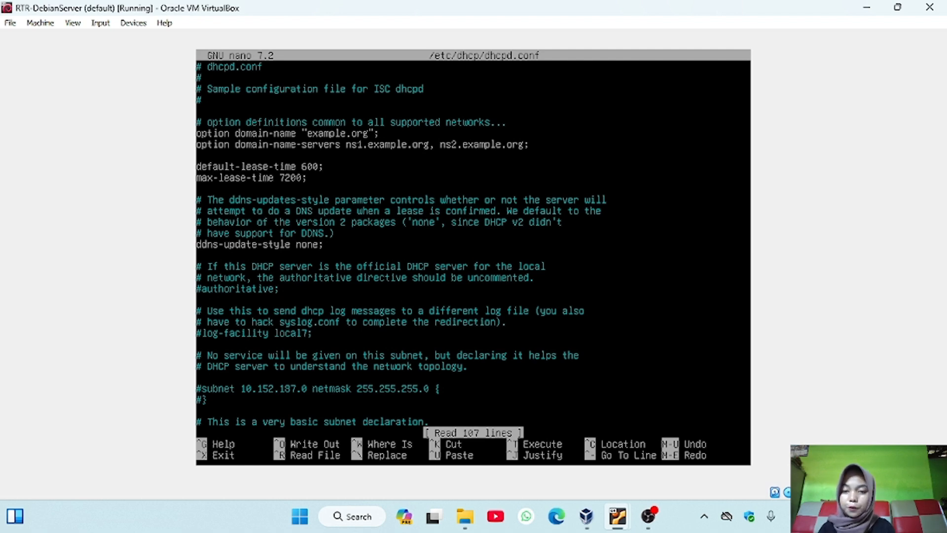
key(Down)
key(Down)
key(Down)
key(Down)
key(Down)
key(Down)
key(Down)
key(Down)
key(Down)
key(Down)
key(Down)
key(Down)
key(Down)
key(Down)
key(Down)
key(Down)
key(Down)
key(Down)
key(Down)
key(Down)
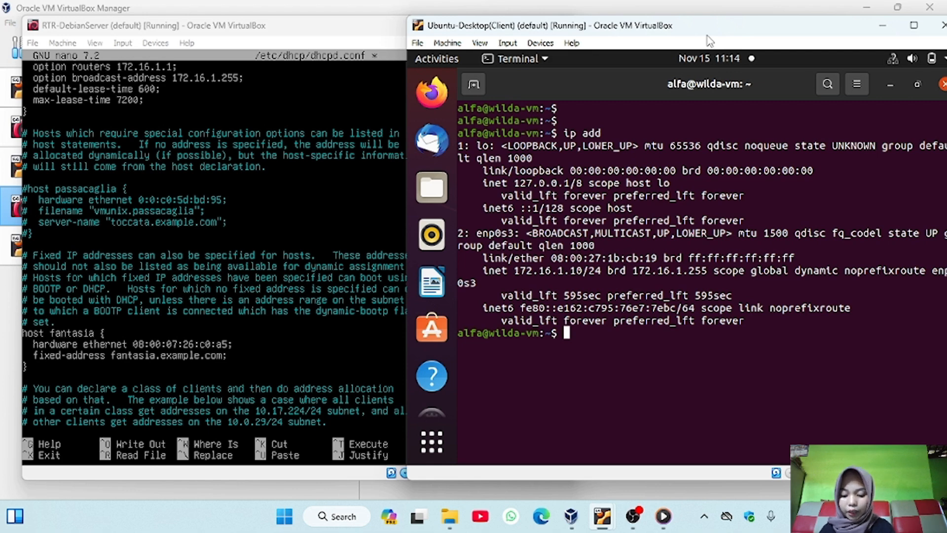
Mark the MAC address of enp0s3 on the Ubuntu client and set the fantasia host's hardware ethernet to 08:00:27:1b:cb:19 on the router
key(Return)
drag(551, 257, 659, 257)
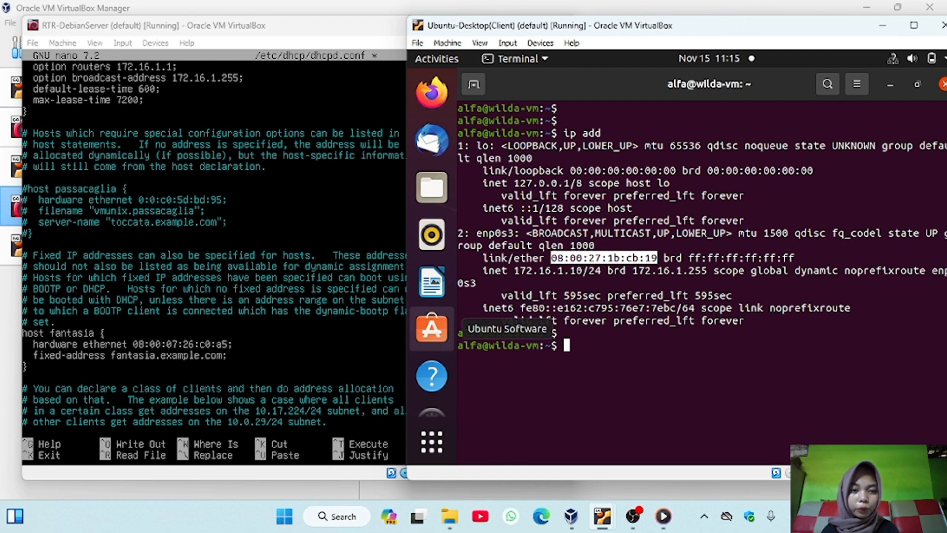
click(222, 343)
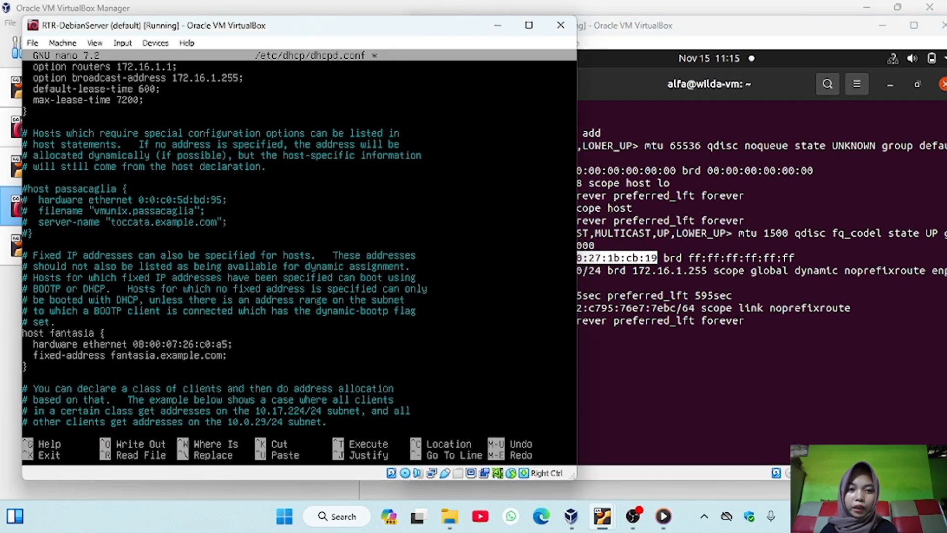
key(BackSpace)
key(BackSpace)
key(BackSpace)
key(BackSpace)
key(BackSpace)
key(BackSpace)
key(BackSpace)
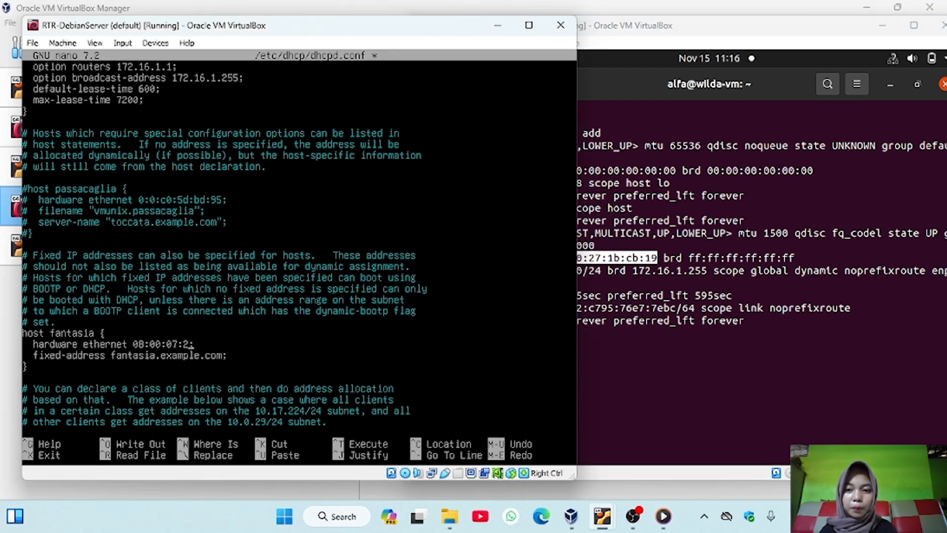
key(BackSpace)
key(BackSpace)
key(BackSpace)
key(BackSpace)
key(BackSpace)
key(BackSpace)
key(BackSpace)
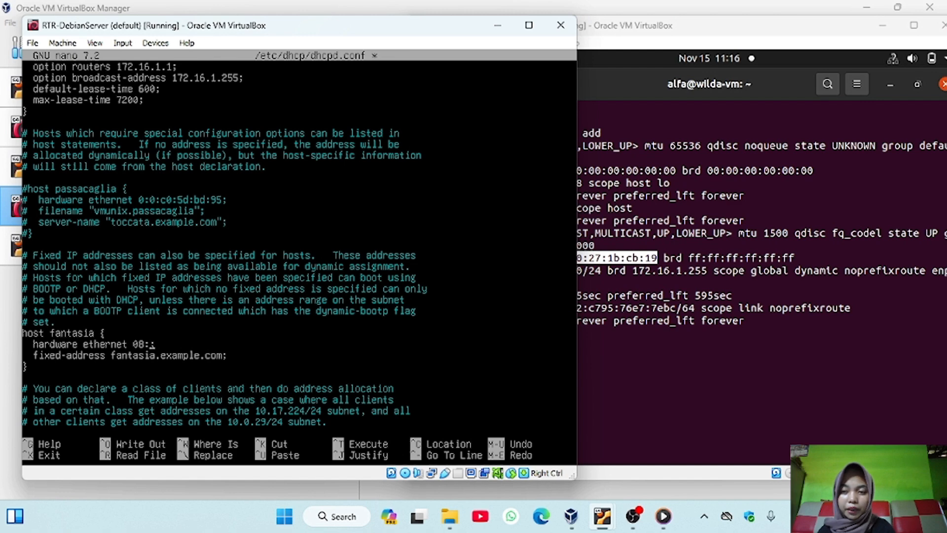
key(BackSpace)
key(BackSpace)
key(BackSpace)
key(BackSpace)
key(BackSpace)
key(BackSpace)
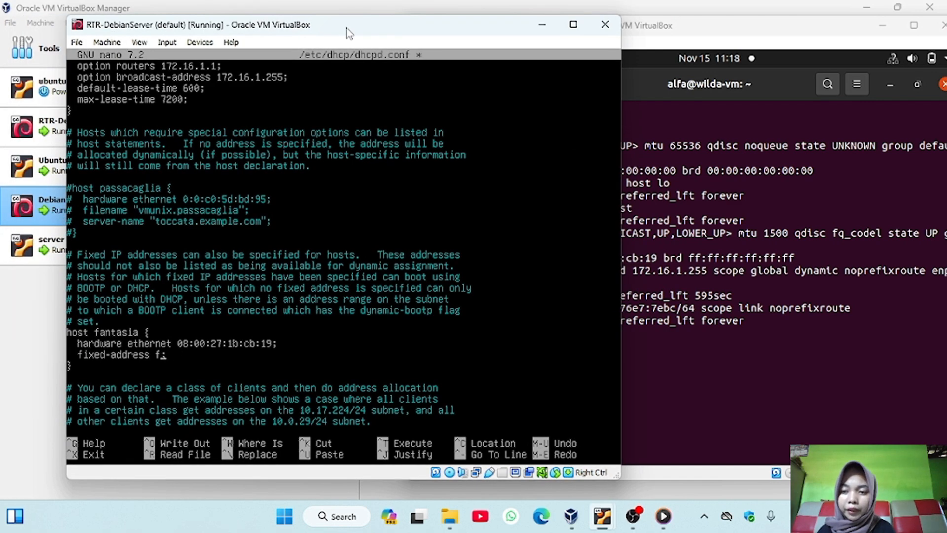
Set the fantasia host's fixed-address to 172.16.1.24, save dhcpd.conf and exit nano
key(BackSpace)
text(172.)
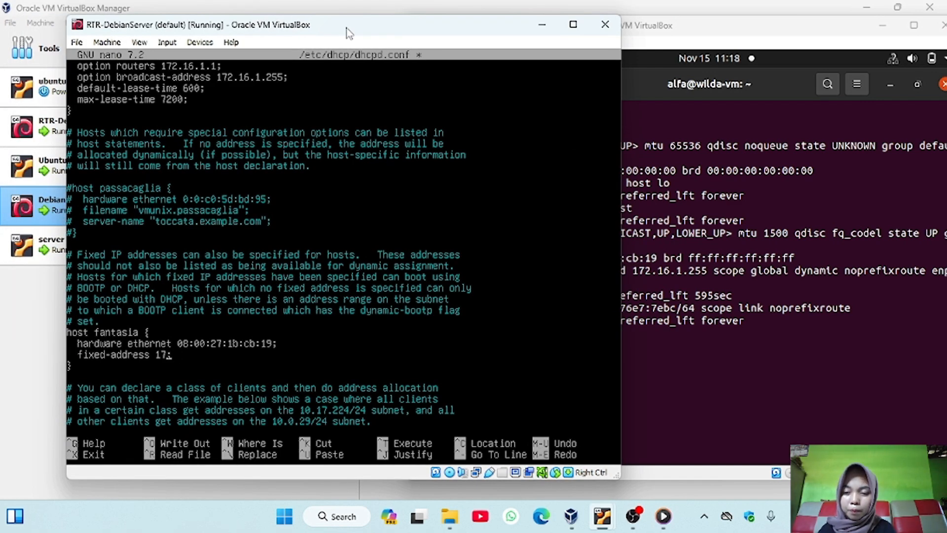
text(16.1.24)
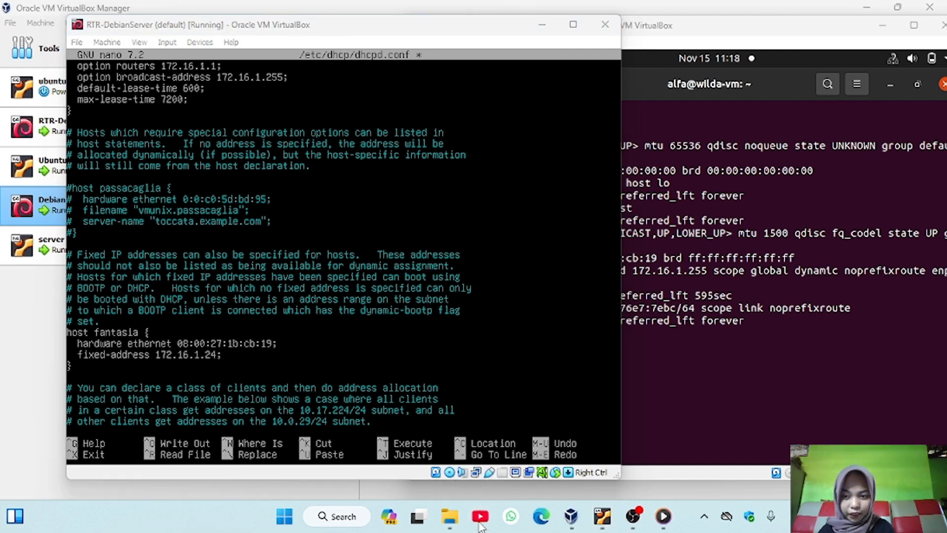
key(ctrl+o)
key(Return)
key(ctrl+x)
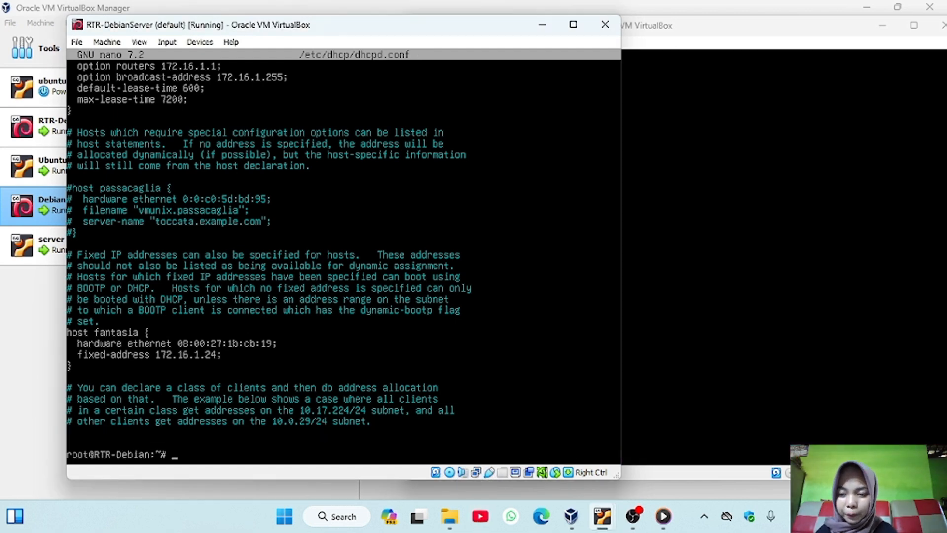
Restart the router's DHCP service with systemctl restart isc-dhcp-server
key(Return)
key(Return)
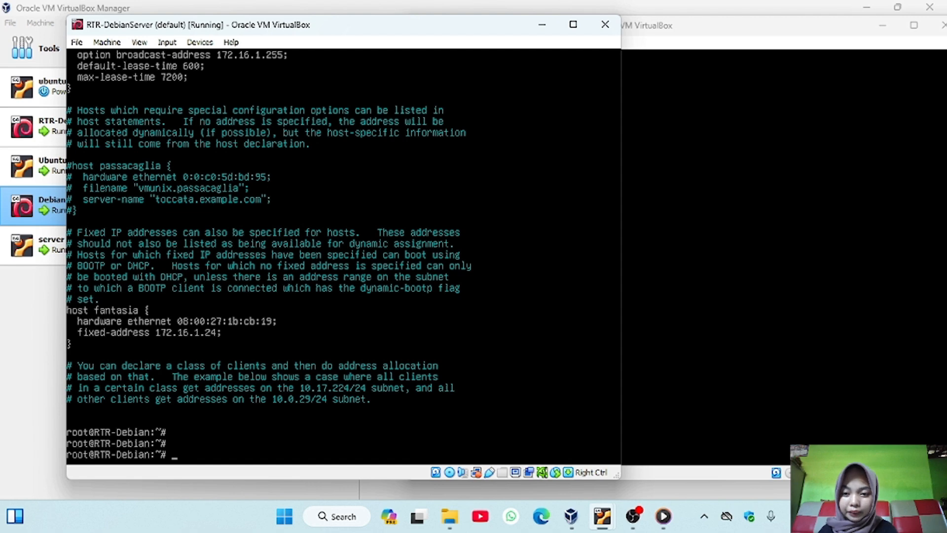
key(Up)
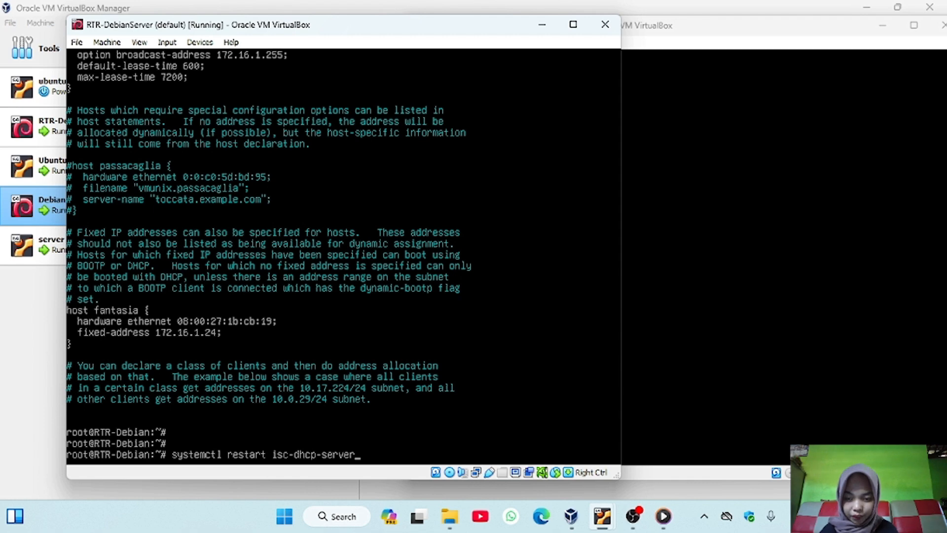
key(Return)
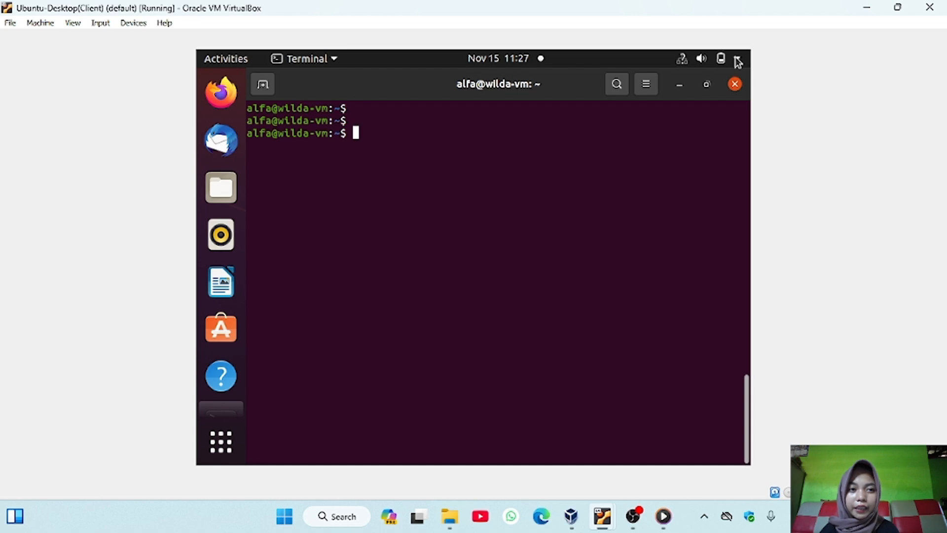
List the Ubuntu client's network addresses with ip add and highlight the IPv4 address of enp0s3
click(691, 171)
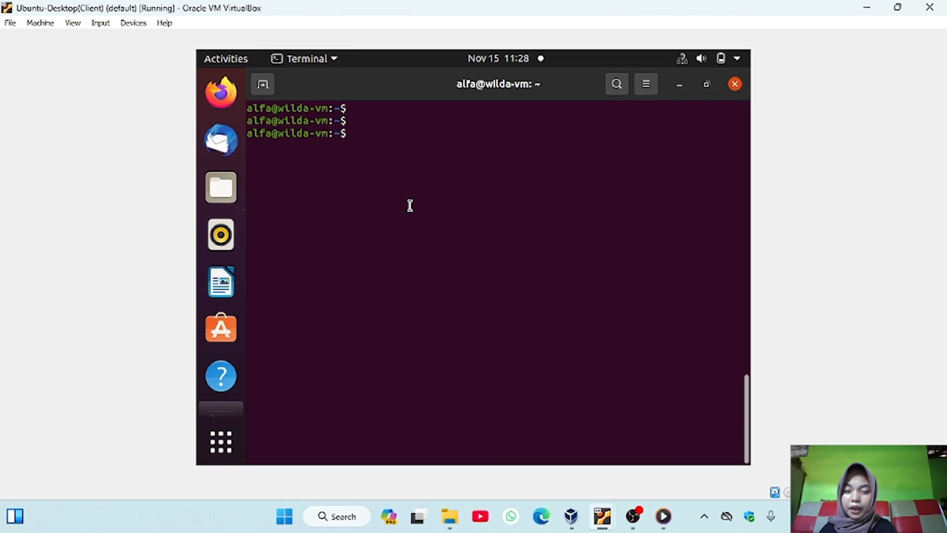
text(ip add)
key(Return)
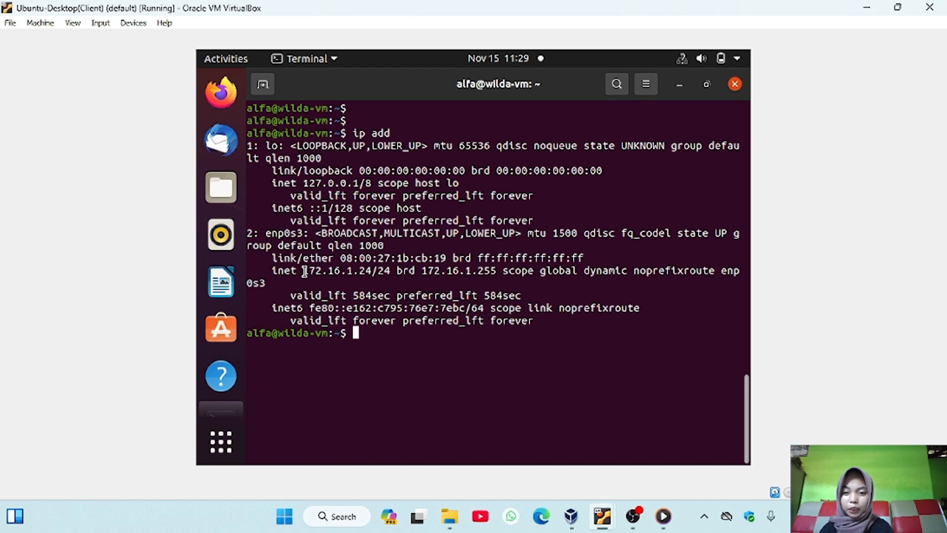
drag(304, 271, 374, 272)
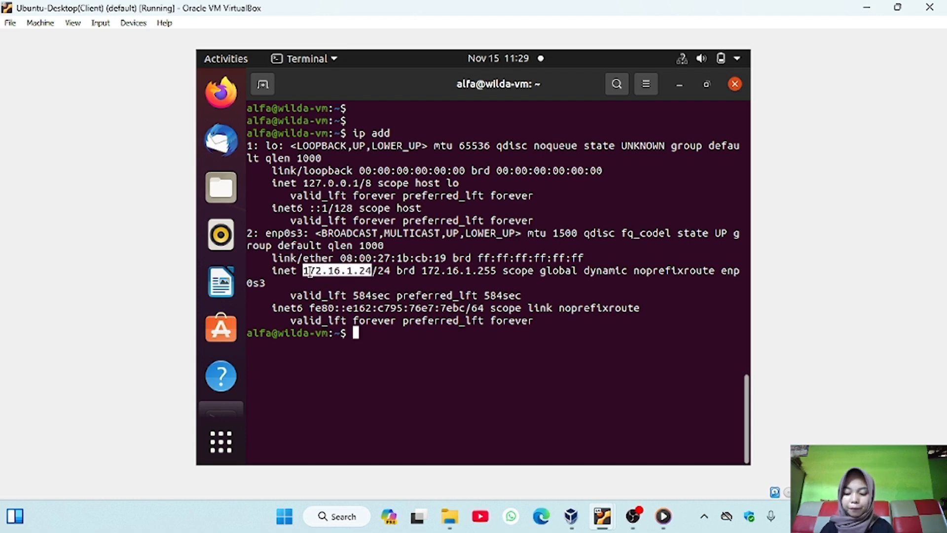